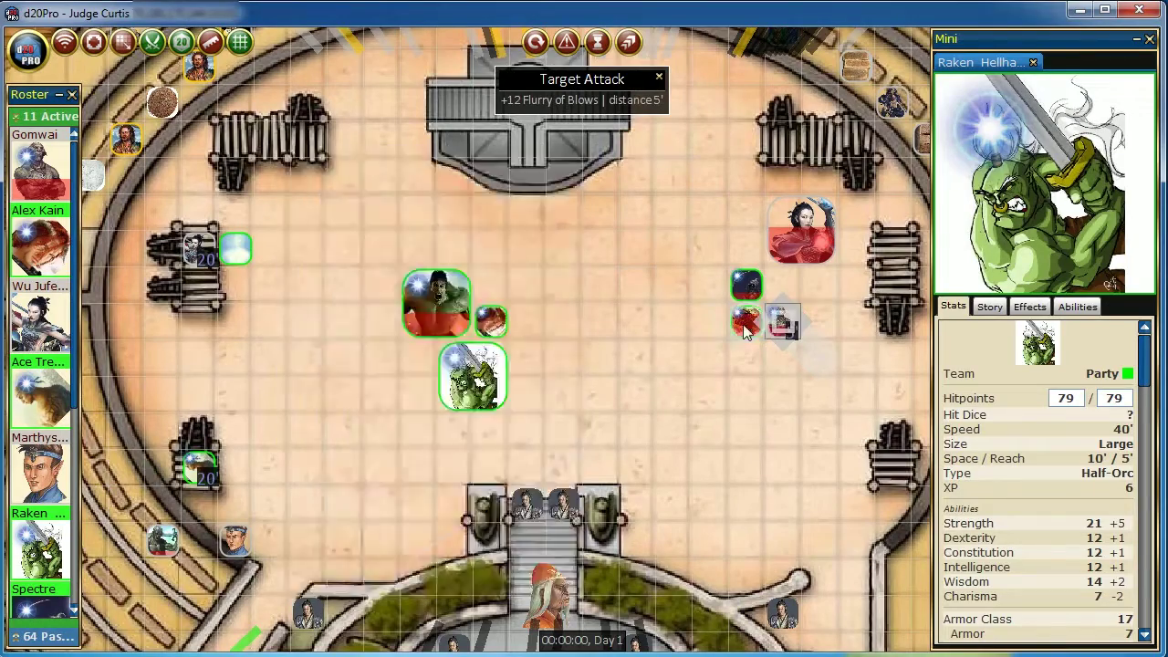
# - Resolve the +12 Flurry of Blows attack against the adjacent red-tinted combatant
pyautogui.click(744, 329)
pyautogui.click(431, 582)
# - Select the +1 Pepperbox, Cold Iron (over 40ft) attack and measure the distance from the shooter to the distant target
pyautogui.click(564, 488)
pyautogui.click(407, 454)
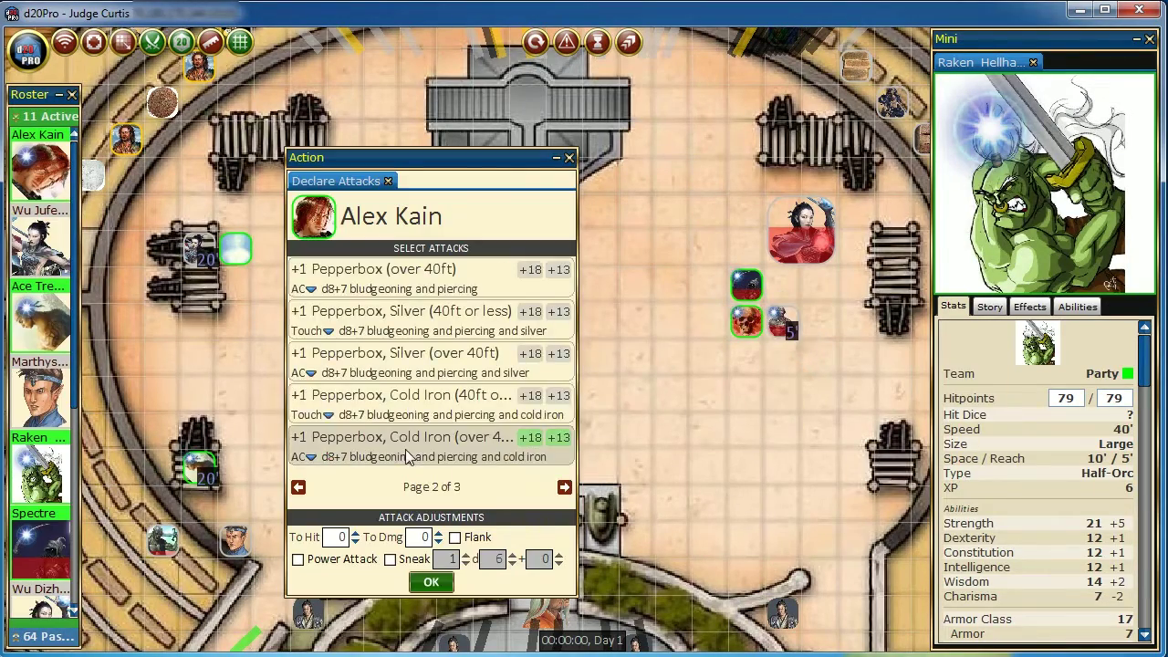
pyautogui.moveTo(429, 158); pyautogui.dragTo(964, 167)
pyautogui.click(210, 42)
pyautogui.moveTo(491, 322); pyautogui.dragTo(784, 324)
# - Switch the declared attack to +1 Pepperbox, Cold Iron (40ft or less) and resolve it against the distant target
pyautogui.click(965, 462)
pyautogui.click(965, 410)
pyautogui.click(967, 591)
pyautogui.click(783, 329)
pyautogui.click(966, 592)
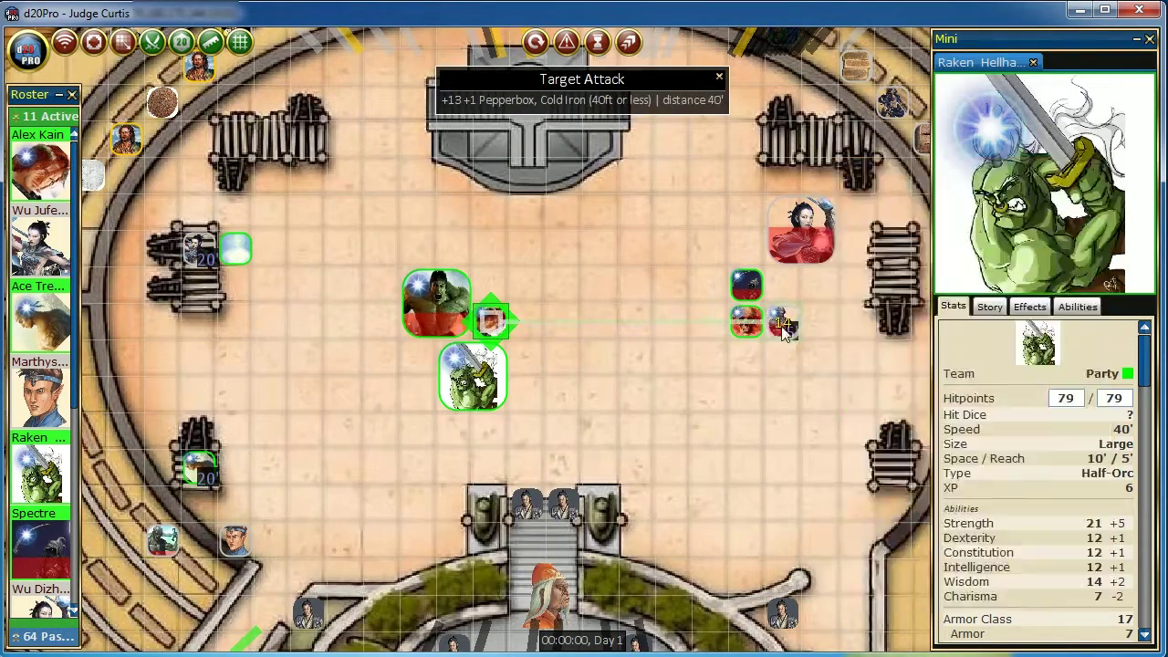
pyautogui.click(783, 330)
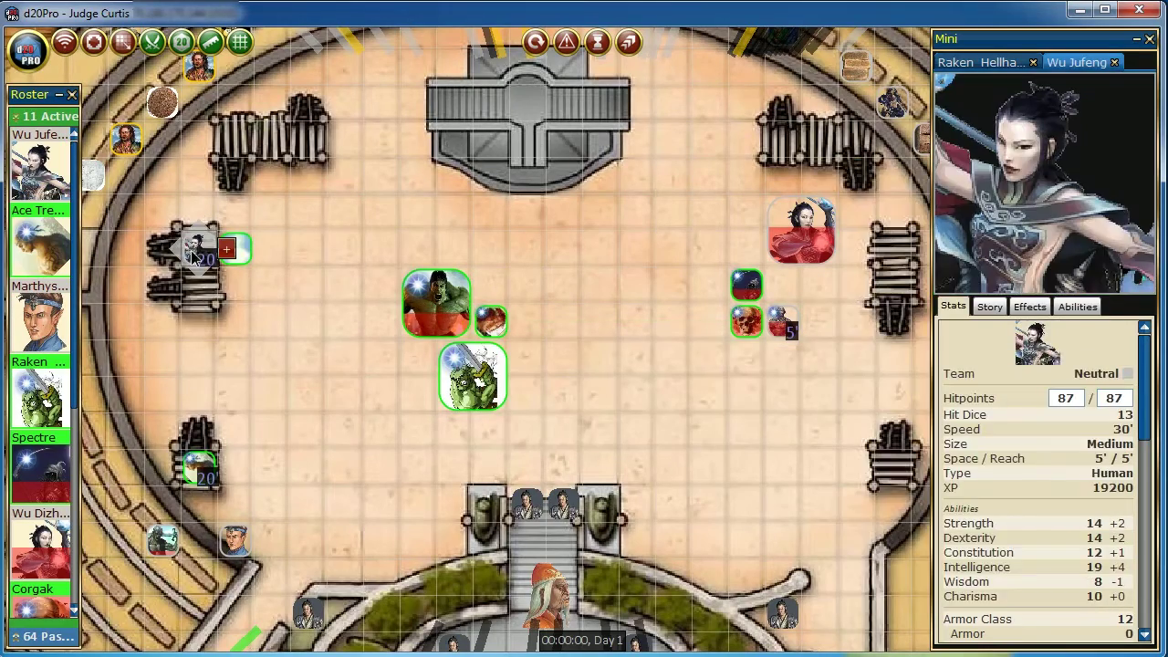
# - Move the swordswoman's token about five squares away from the wooden tower and attack the large green-skinned combatant
pyautogui.moveTo(194, 252); pyautogui.dragTo(382, 249)
pyautogui.click(409, 249)
pyautogui.click(967, 592)
pyautogui.click(437, 303)
pyautogui.click(966, 591)
# - Attack the large red-tinted woman with the tower archer's Acid shock Composite longbow (flurry) and resolve every shot
pyautogui.click(226, 467)
pyautogui.click(905, 416)
pyautogui.click(967, 592)
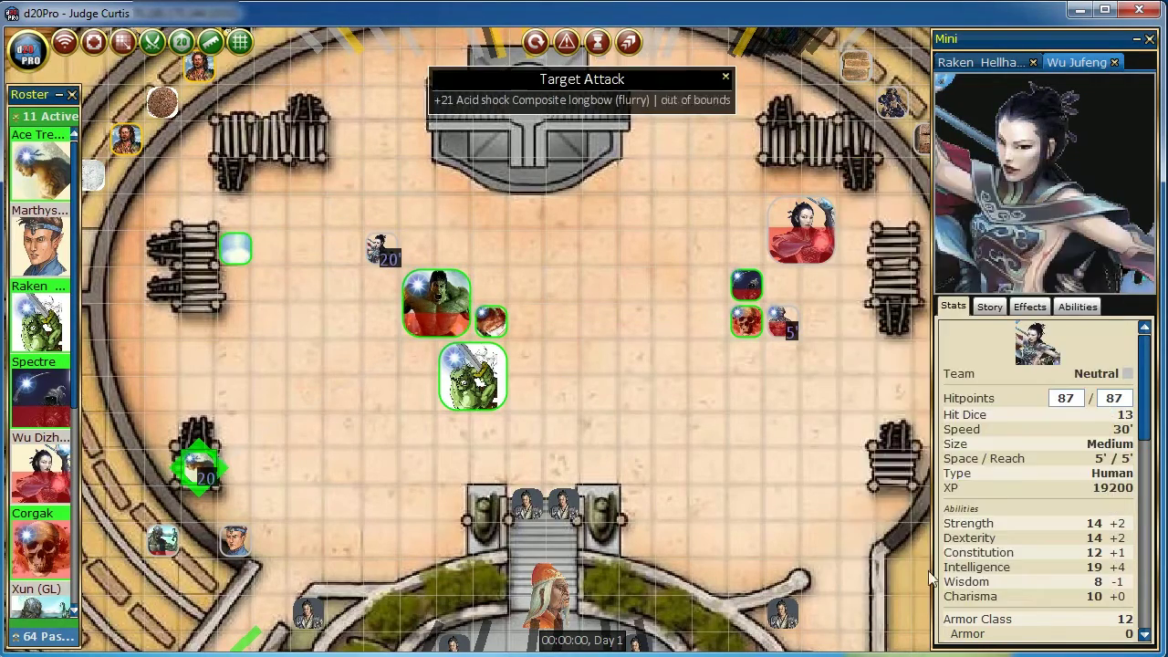
pyautogui.click(793, 248)
pyautogui.click(793, 248)
pyautogui.click(793, 248)
pyautogui.click(966, 594)
pyautogui.click(967, 593)
pyautogui.click(966, 593)
pyautogui.click(967, 593)
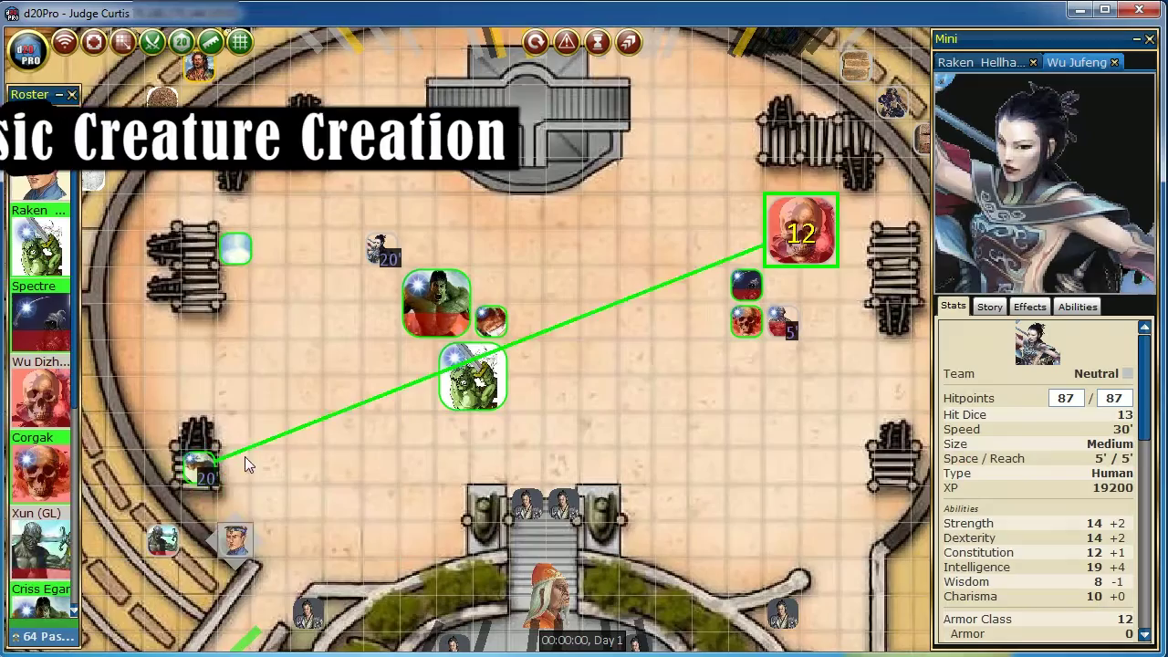
# - Move the token with the blue headband 5 feet beside the archer's tower and set its elevation to 20
pyautogui.moveTo(235, 541); pyautogui.dragTo(199, 503)
pyautogui.rightClick(204, 494)
pyautogui.click(540, 598)
pyautogui.write('20')
pyautogui.click(533, 339)
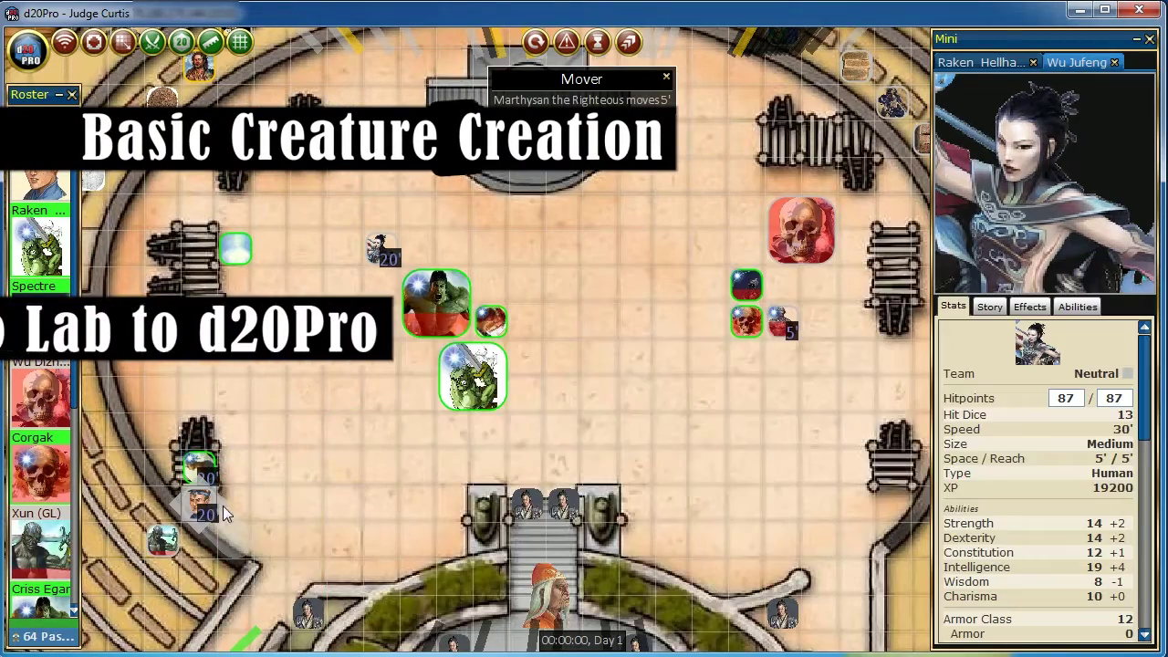
# - Move the large half-orc's token next to the distant fight and use one of its special abilities on itself
pyautogui.moveTo(472, 376); pyautogui.dragTo(730, 376)
pyautogui.click(981, 62)
pyautogui.click(1074, 308)
pyautogui.scroll(-5, 1022, 493)
pyautogui.click(991, 493)
pyautogui.click(730, 376)
pyautogui.click(564, 362)
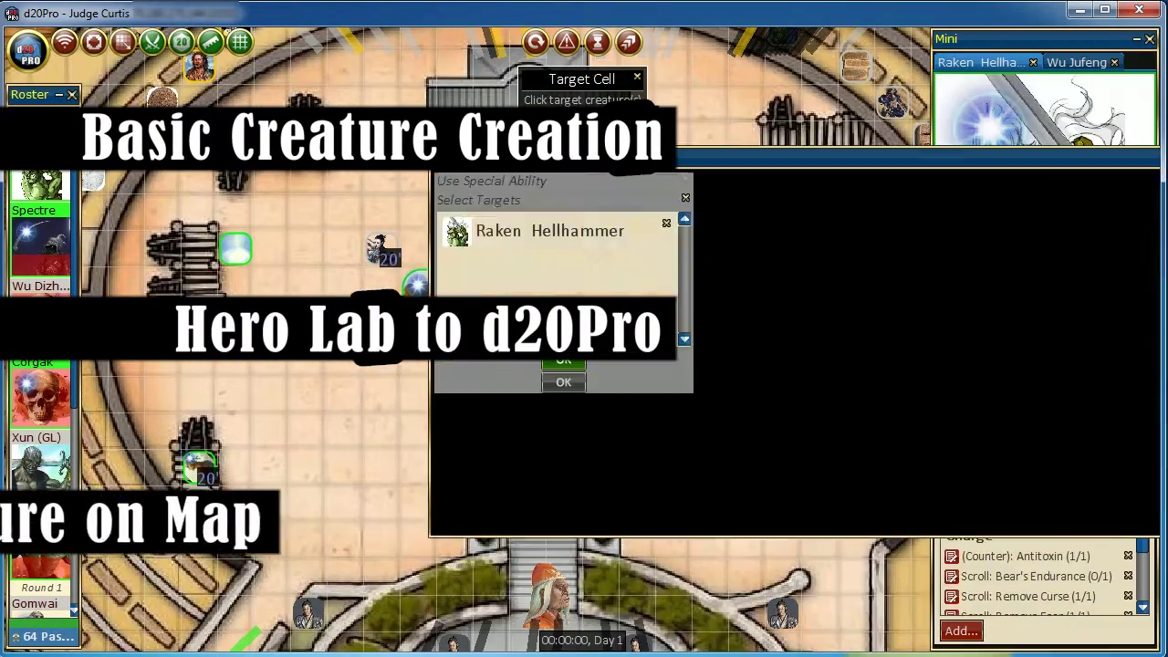
# - Attack the nearby elevated combatant with the half-orc and resolve the result
pyautogui.click(783, 322)
pyautogui.click(904, 329)
pyautogui.click(966, 594)
pyautogui.click(967, 590)
# - Attack with Spectre's +1 Flaming, Ghost Touch Scythe and move the grey token beside the archer's tower about three squares
pyautogui.click(784, 321)
pyautogui.click(985, 349)
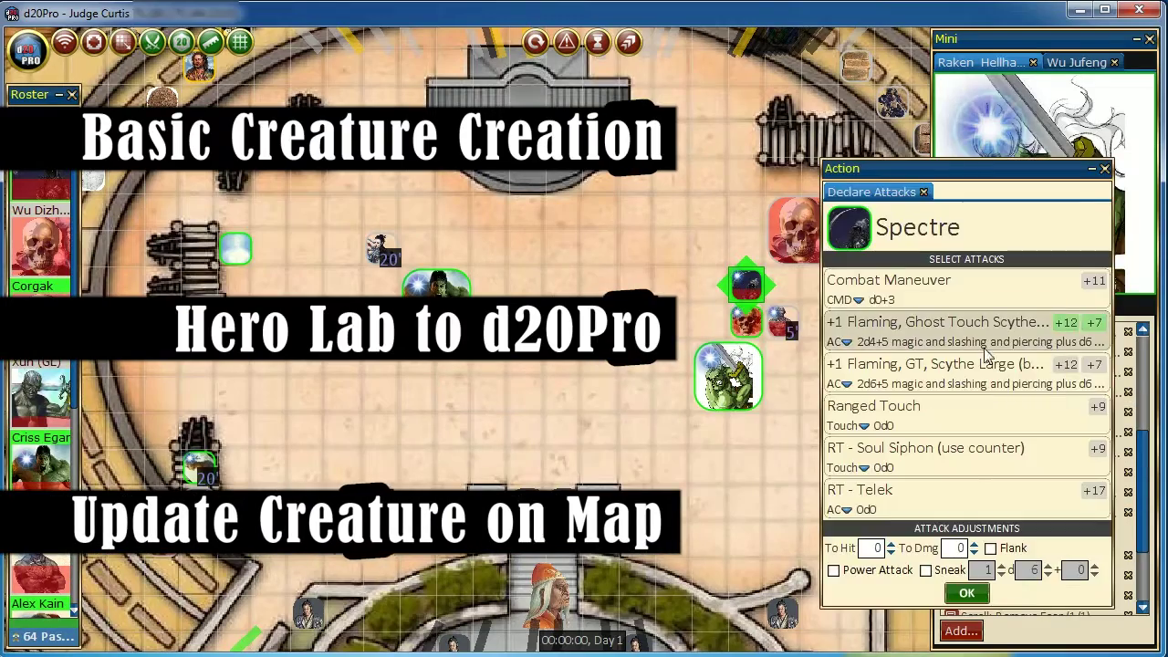
pyautogui.click(967, 593)
pyautogui.click(958, 589)
pyautogui.moveTo(164, 552); pyautogui.dragTo(165, 445)
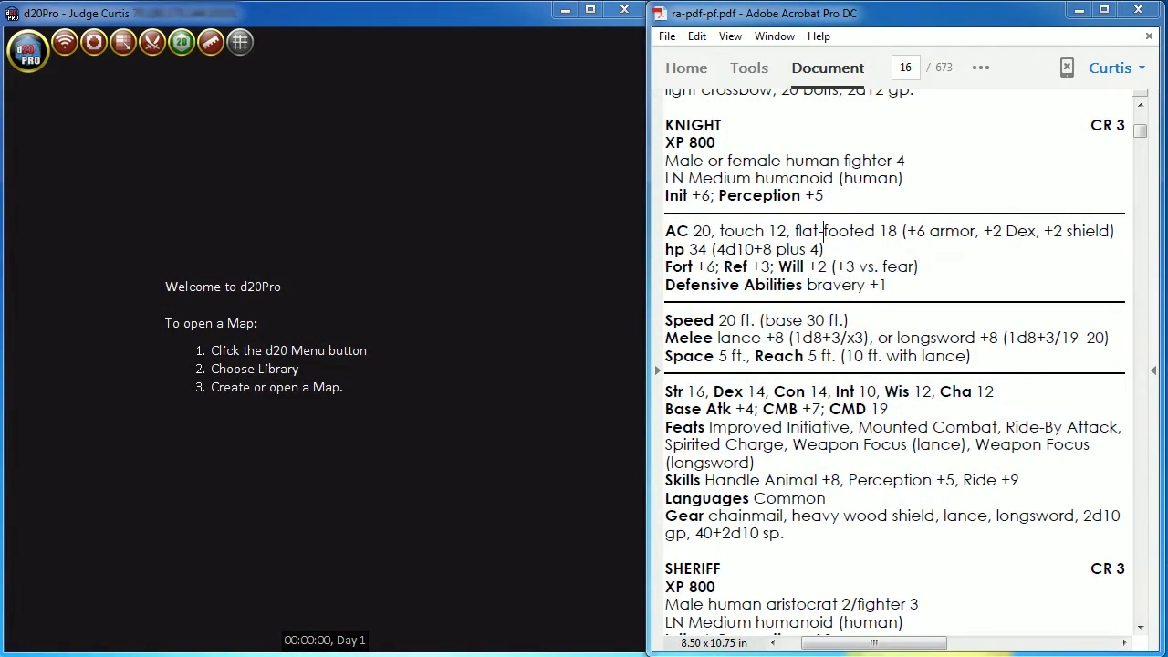
# - Create a new creature in the creature library and open it for editing
pyautogui.click(16, 62)
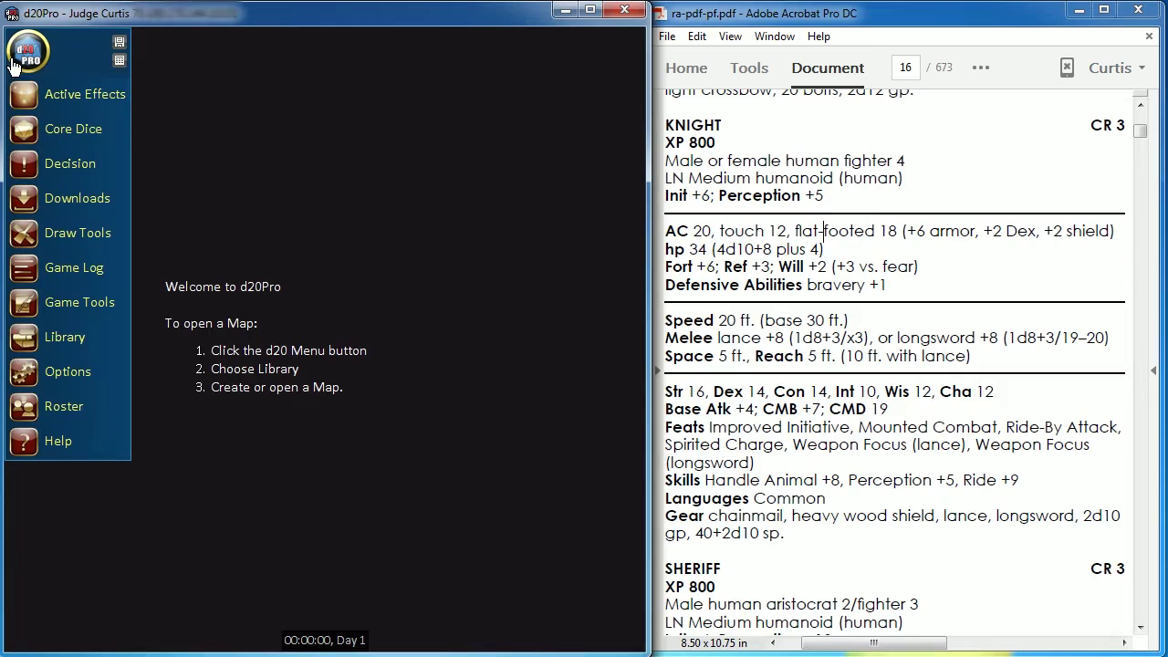
pyautogui.click(56, 337)
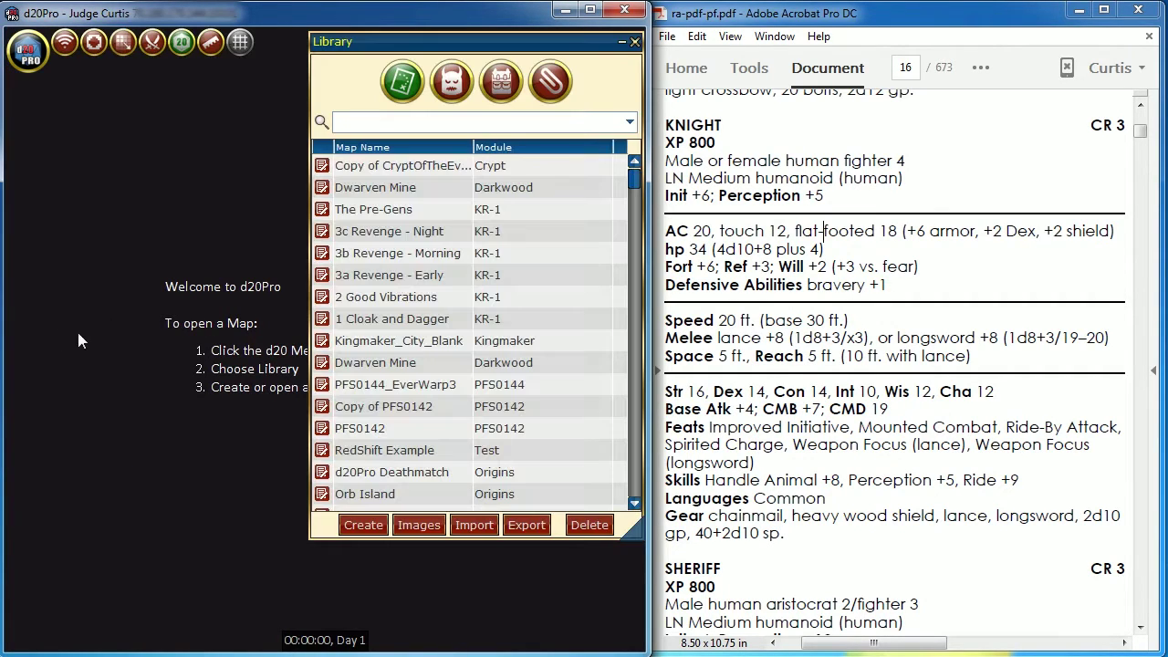
pyautogui.click(451, 91)
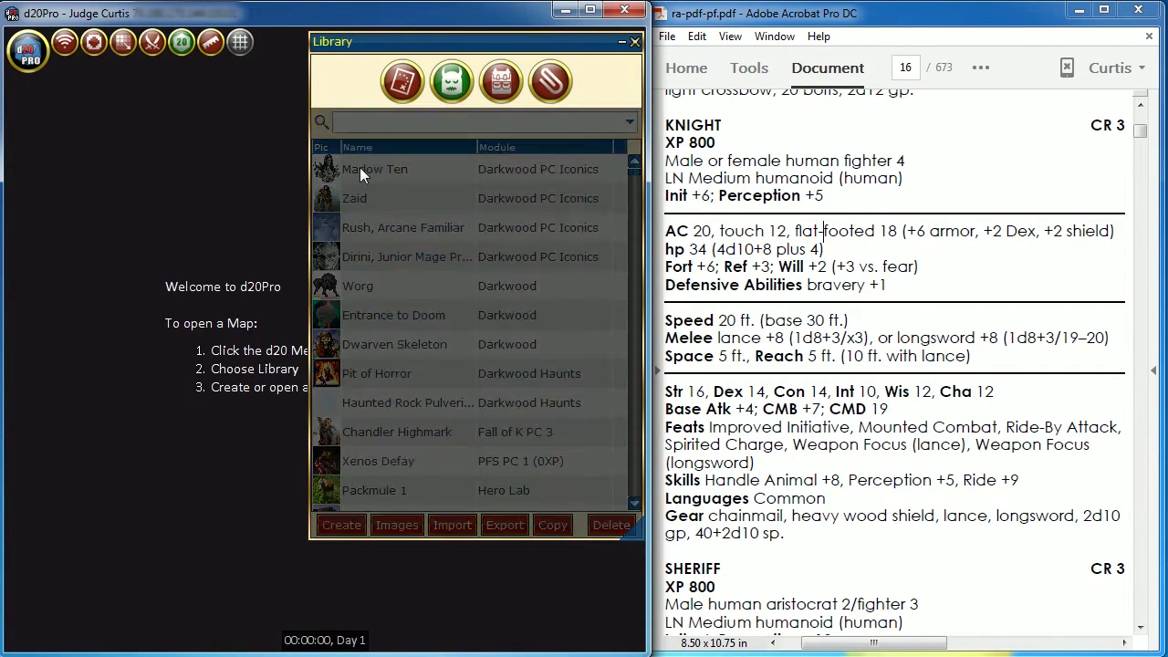
pyautogui.doubleClick(327, 169)
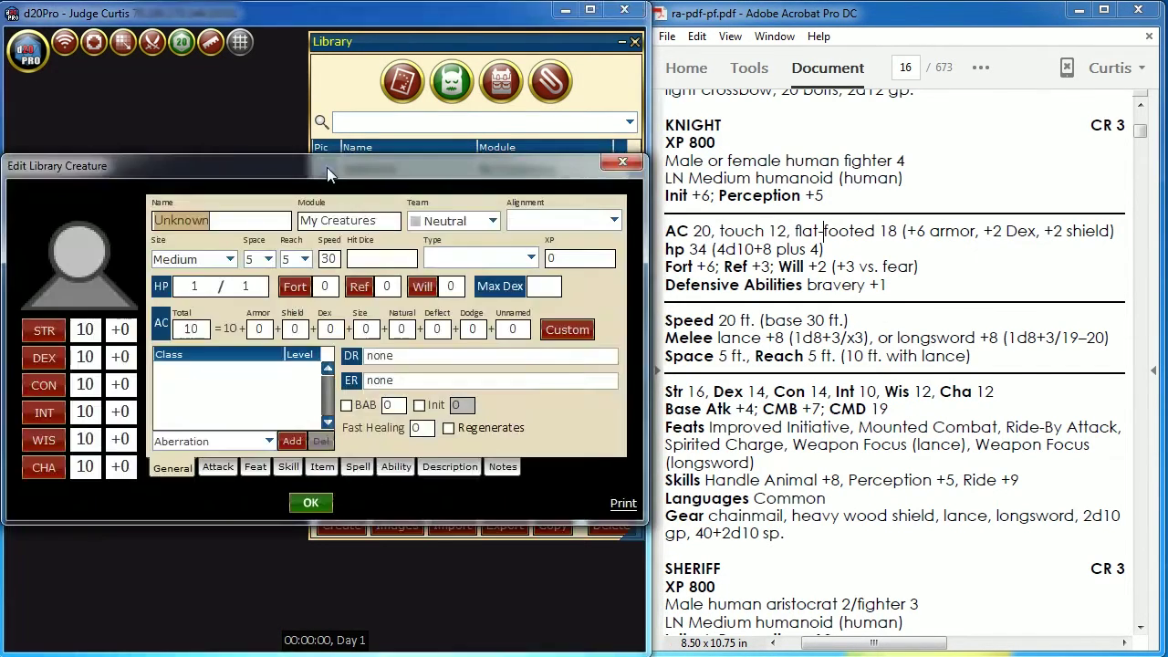
# - Name the creature KNIGHT, copied from the PDF stat block, and set its alignment to Lawful Neutral
pyautogui.doubleClick(689, 122)
pyautogui.click(220, 222)
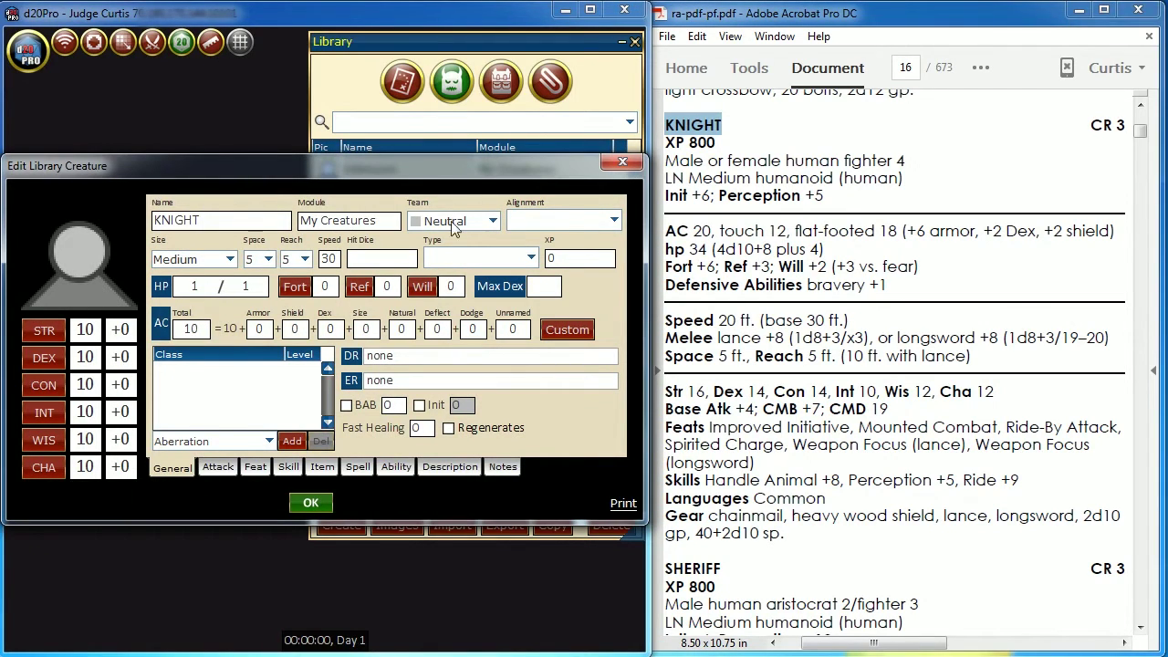
pyautogui.click(614, 220)
pyautogui.click(552, 299)
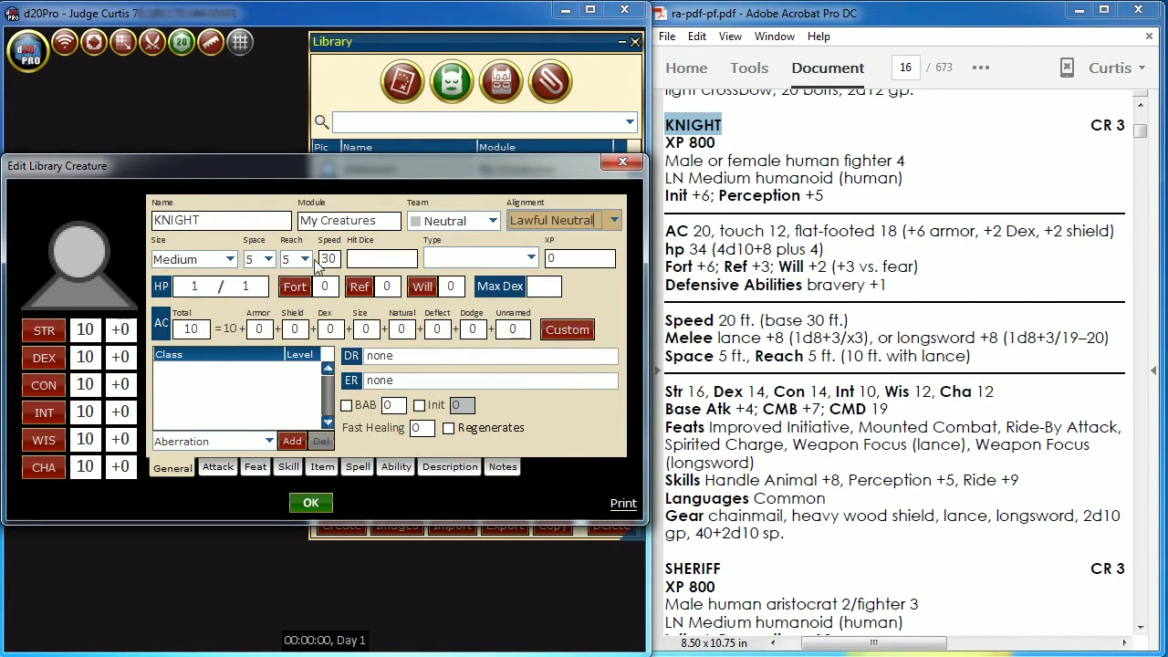
# - Set the creature's speed to 20 and its hit dice to (4d10+8 plus 4), copied from the stat block
pyautogui.doubleClick(329, 260)
pyautogui.write('20')
pyautogui.moveTo(755, 320); pyautogui.dragTo(718, 321)
pyautogui.click(831, 267)
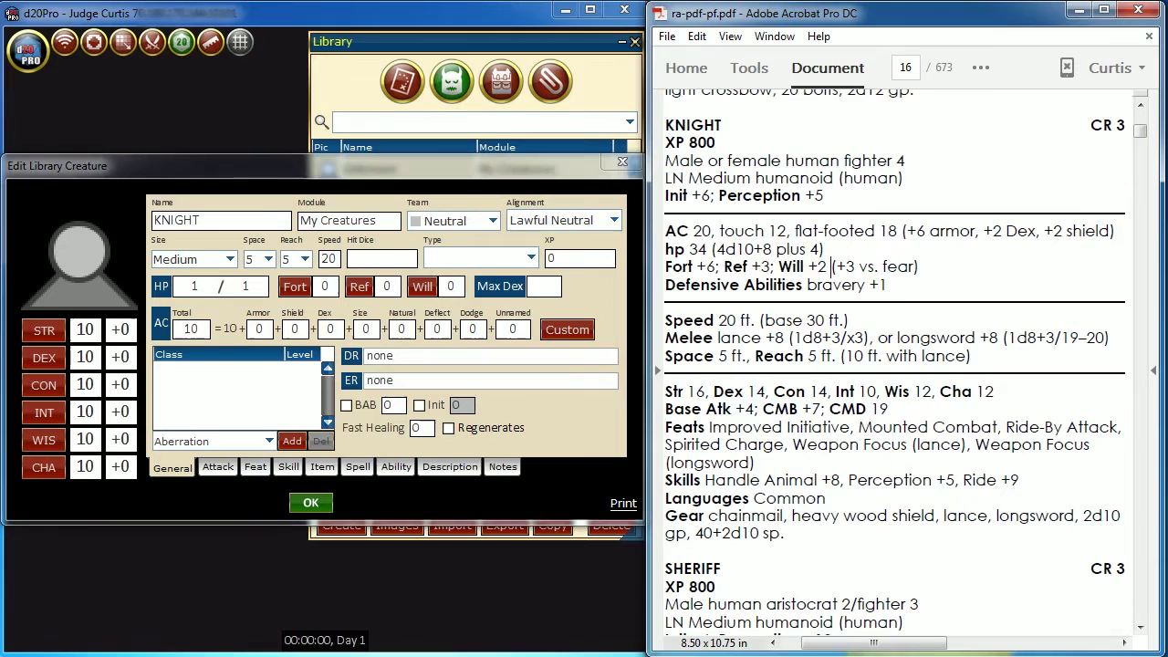
pyautogui.moveTo(816, 248); pyautogui.dragTo(712, 248)
pyautogui.hotkey('ctrl', 'c')
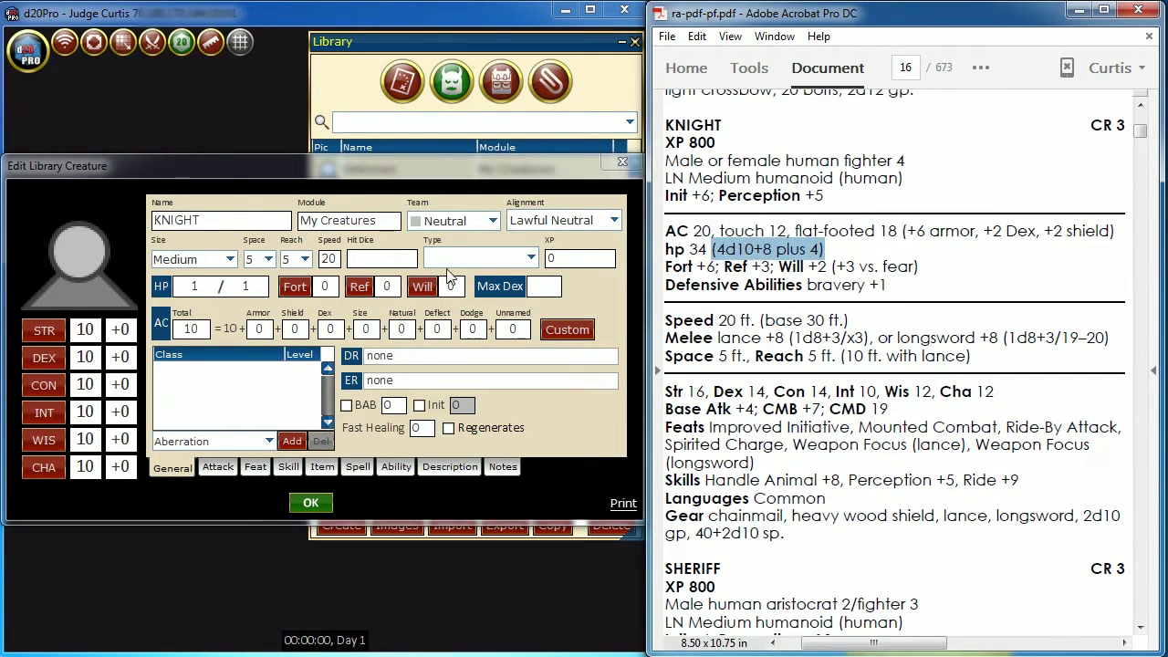
pyautogui.click(382, 258)
pyautogui.hotkey('ctrl', 'v')
# - Set the creature's type to humanoid (human), its XP to 800 and both hit point values to 34
pyautogui.moveTo(905, 178); pyautogui.dragTo(755, 178)
pyautogui.hotkey('ctrl', 'c')
pyautogui.click(512, 255)
pyautogui.hotkey('ctrl', 'v')
pyautogui.click(602, 261)
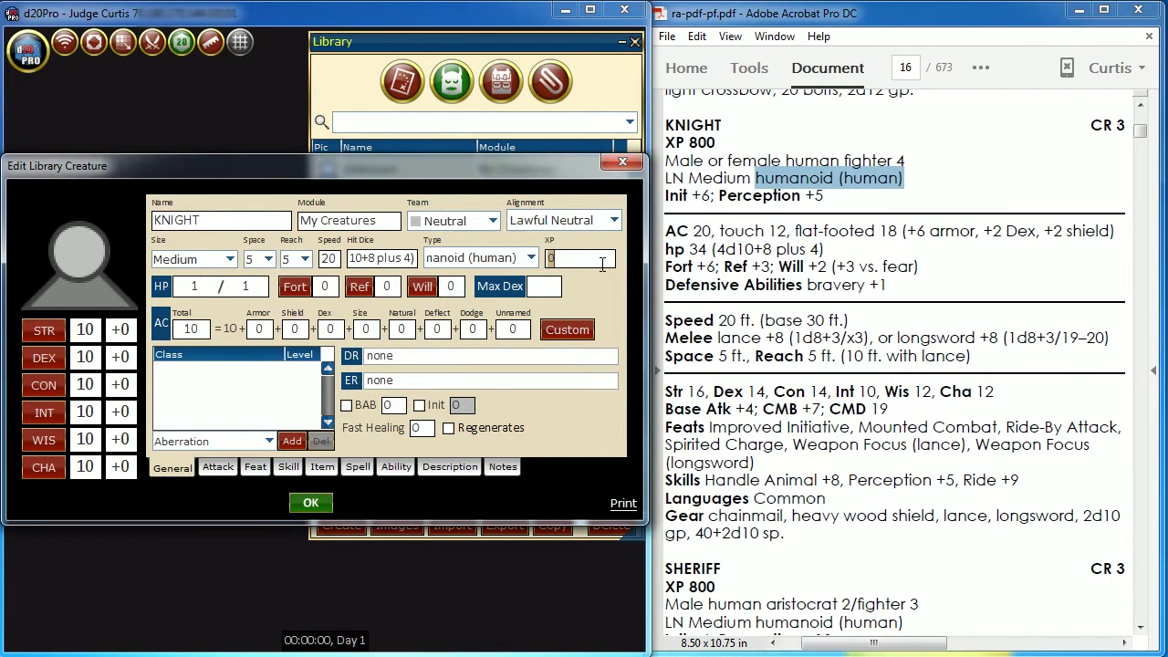
pyautogui.doubleClick(698, 250)
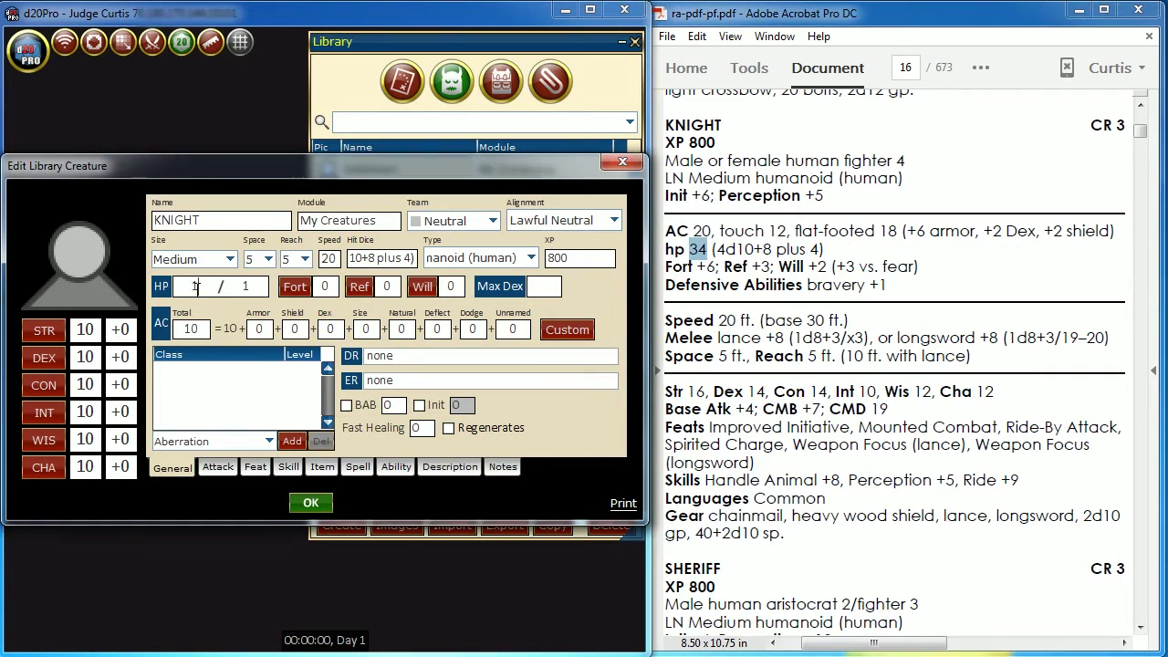
# - Set the saving throws to Fort 6, Ref 3 and Will 2
pyautogui.moveTo(918, 266); pyautogui.dragTo(666, 267)
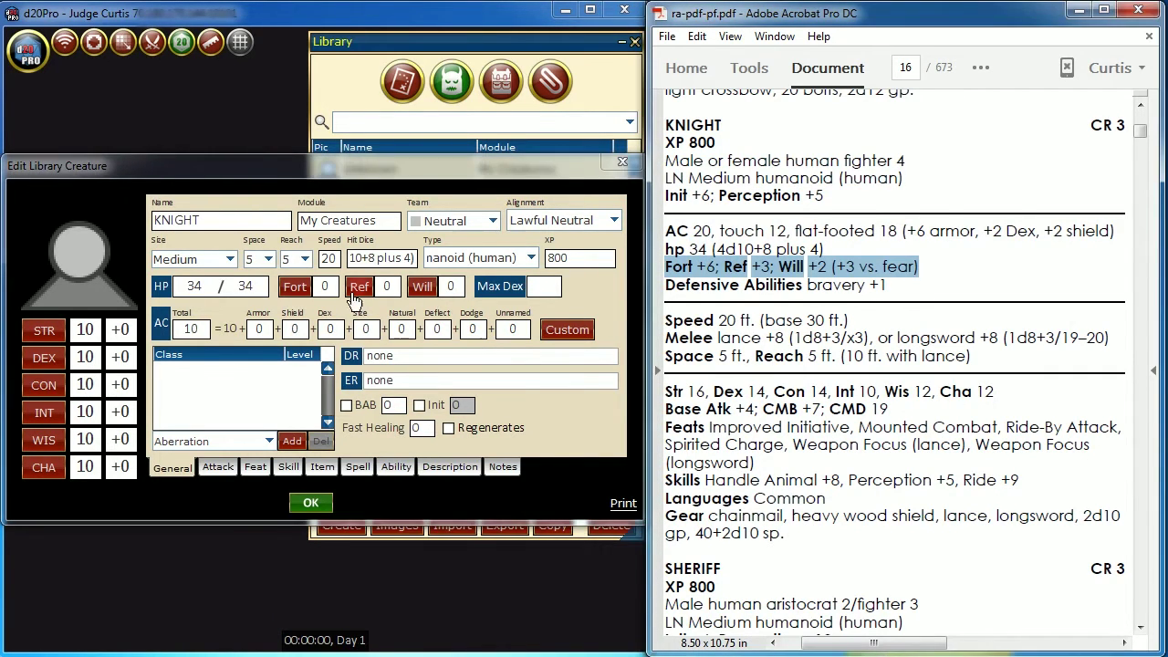
pyautogui.click(325, 286)
pyautogui.write('6')
# - Set the ability scores to STR 16, DEX 14, CON 14, INT 10, WIS 12 and CHA 12
pyautogui.click(86, 330)
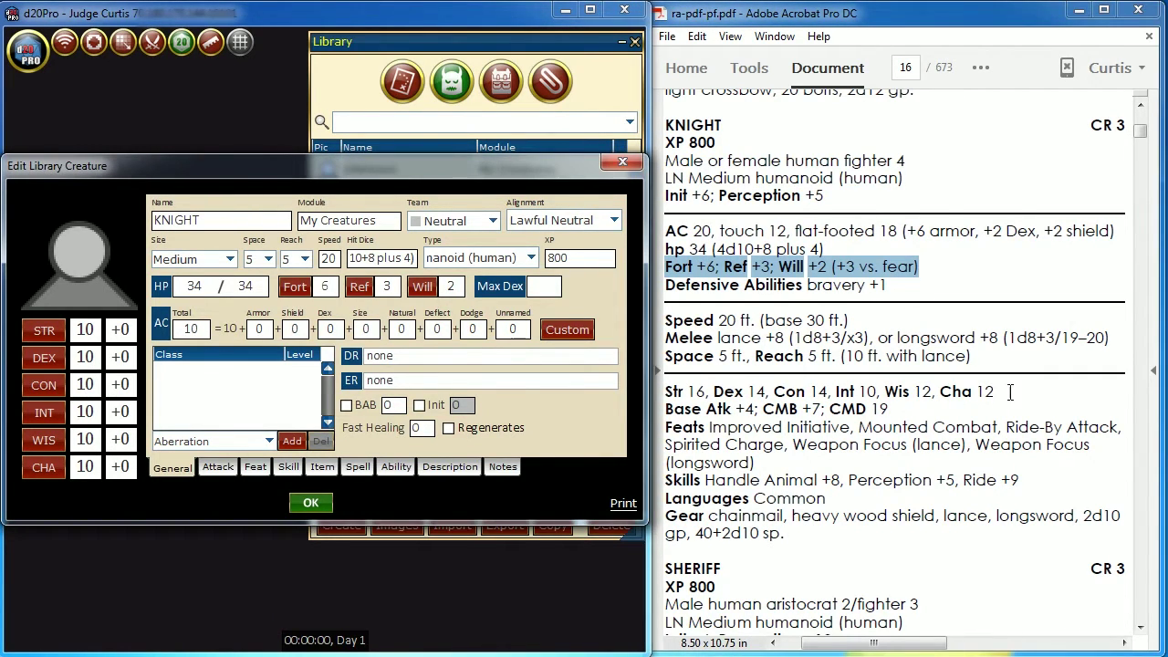
pyautogui.moveTo(1009, 392); pyautogui.dragTo(663, 392)
pyautogui.click(571, 471)
pyautogui.write('1')
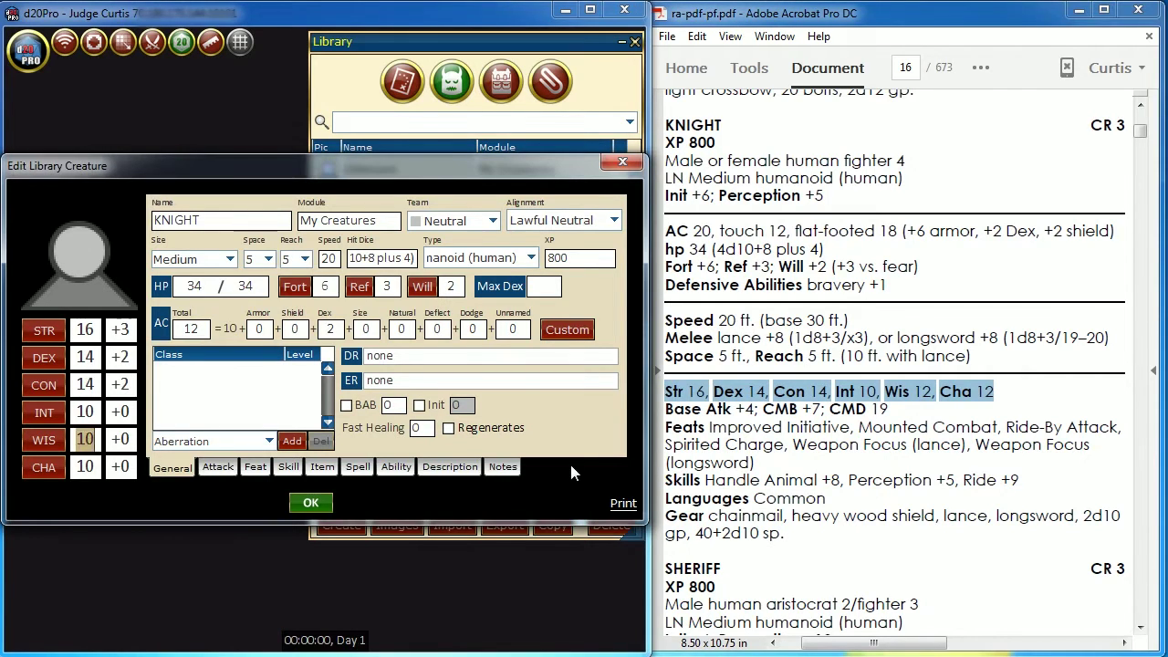
pyautogui.write('12')
pyautogui.press('Tab')
pyautogui.write('12')
# - Add the Fighter class to the creature at level 4
pyautogui.moveTo(903, 160); pyautogui.dragTo(839, 162)
pyautogui.click(268, 441)
pyautogui.press('f')
pyautogui.press('f')
pyautogui.press('Return')
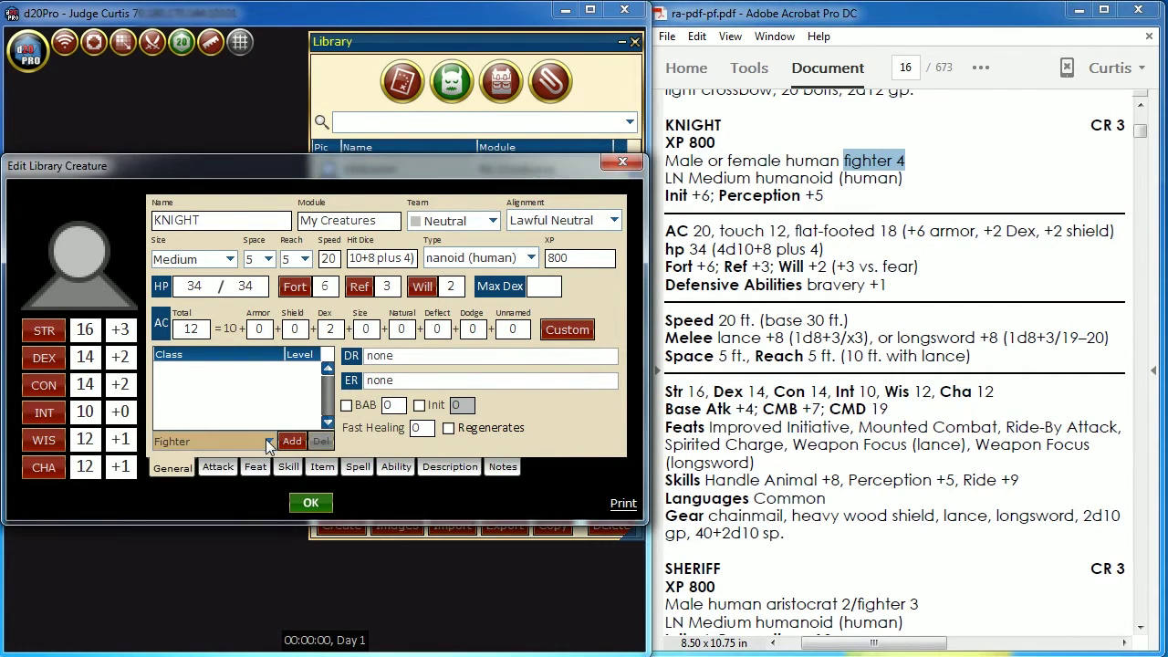
pyautogui.click(292, 441)
pyautogui.click(302, 369)
pyautogui.click(300, 432)
# - Set the armor class bonuses to 6 for armor and 2 for shield
pyautogui.moveTo(1124, 229); pyautogui.dragTo(879, 232)
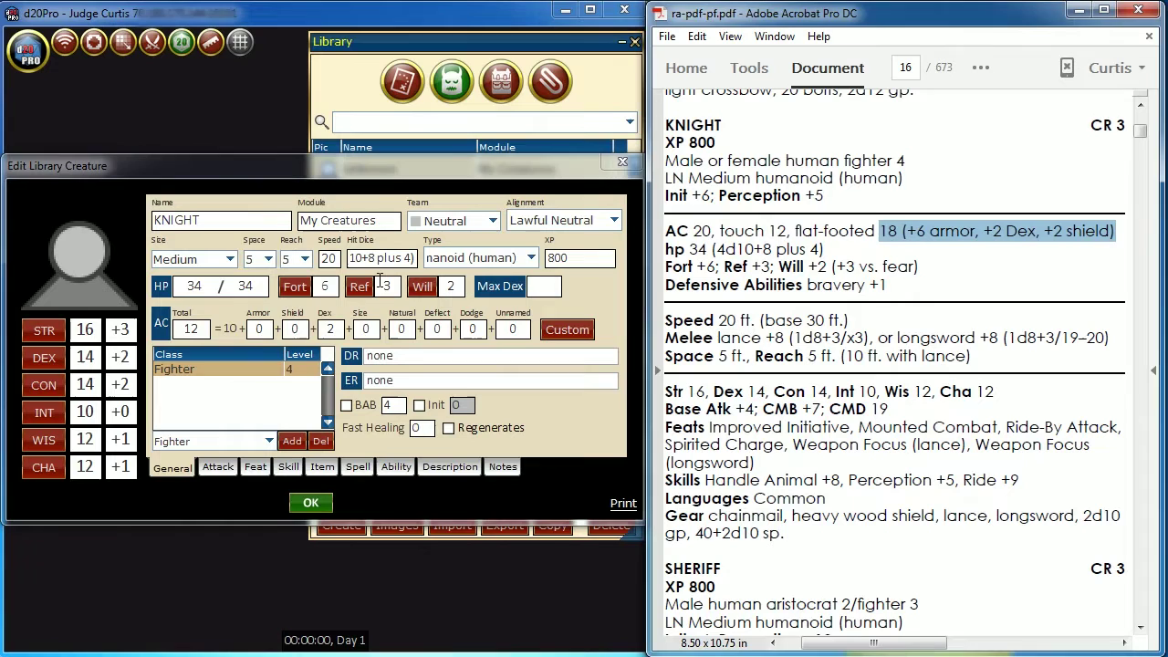
pyautogui.click(258, 329)
pyautogui.write('6')
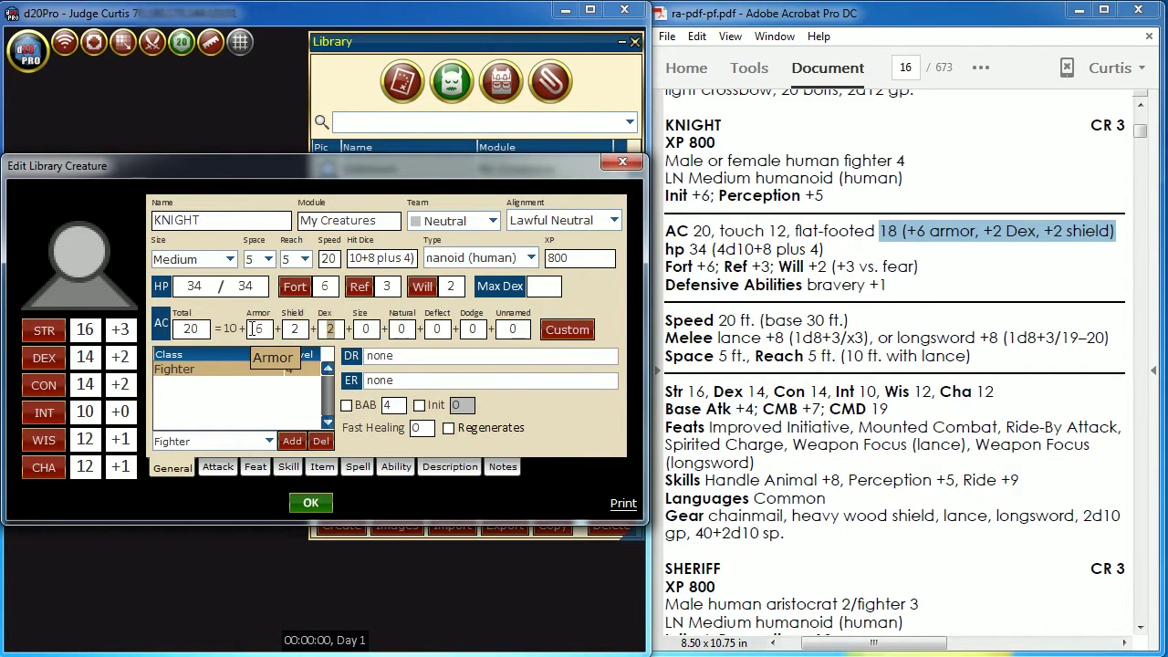
pyautogui.press('Tab')
pyautogui.press('Tab')
# - Look at the custom CMD, flat-footed CMD and SR fields alongside the stat block's CMD entry
pyautogui.moveTo(890, 409); pyautogui.dragTo(828, 409)
pyautogui.click(581, 297)
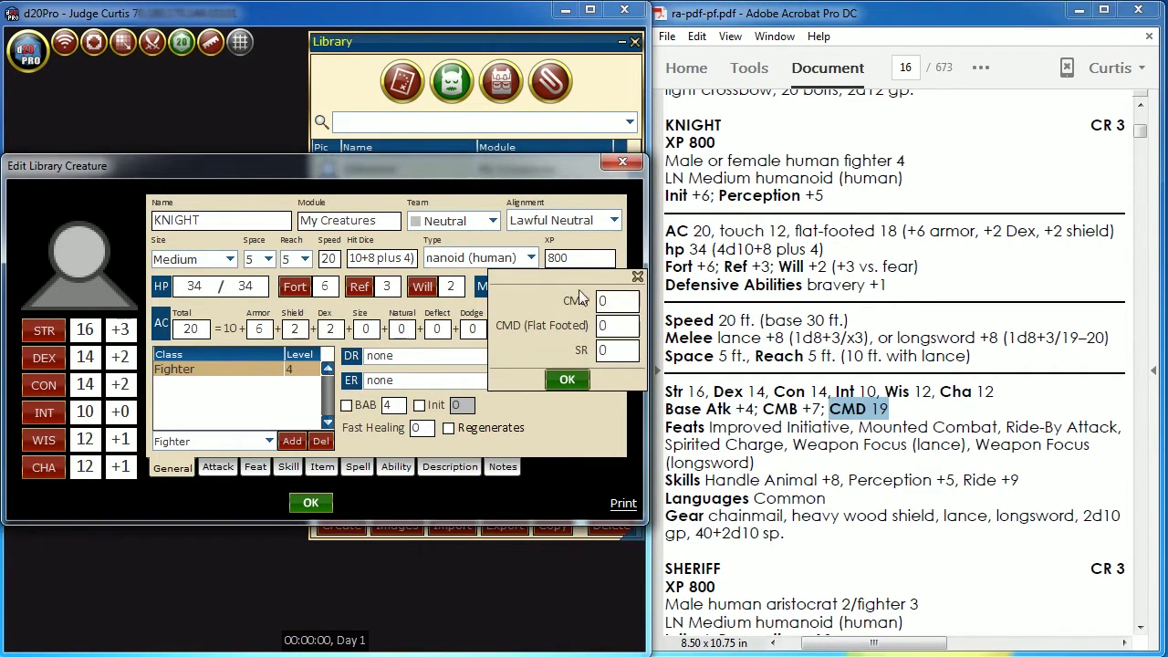
pyautogui.click(567, 379)
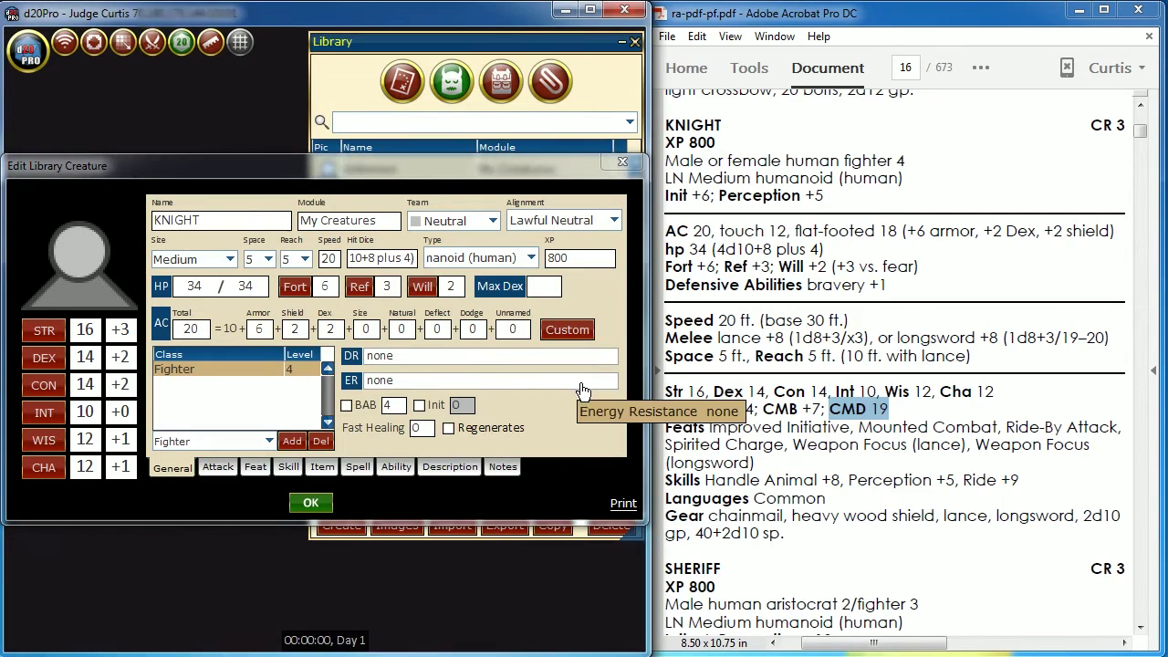
# - Add the stat block's feats, Improved Initiative through Weapon Focus (longsword), as custom feats with the line breaks removed
pyautogui.moveTo(709, 427); pyautogui.dragTo(756, 463)
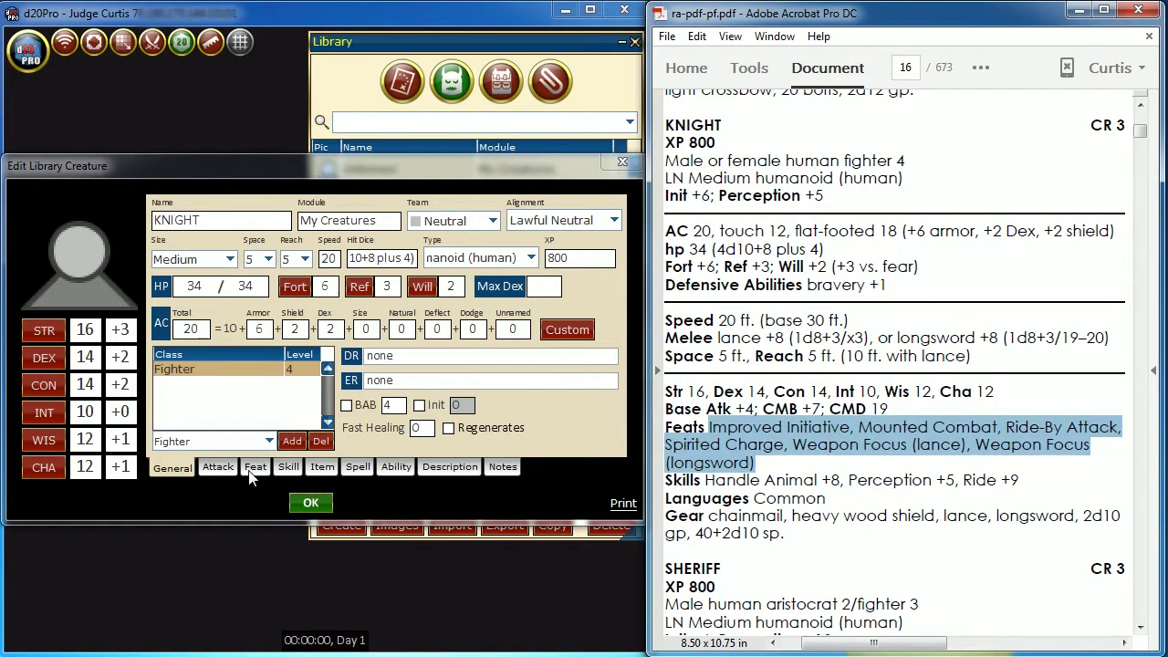
pyautogui.click(254, 469)
pyautogui.click(209, 446)
pyautogui.click(478, 222)
pyautogui.hotkey('ctrl', 'v')
pyautogui.press('Home')
pyautogui.press('BackSpace')
pyautogui.press('Home')
pyautogui.press('BackSpace')
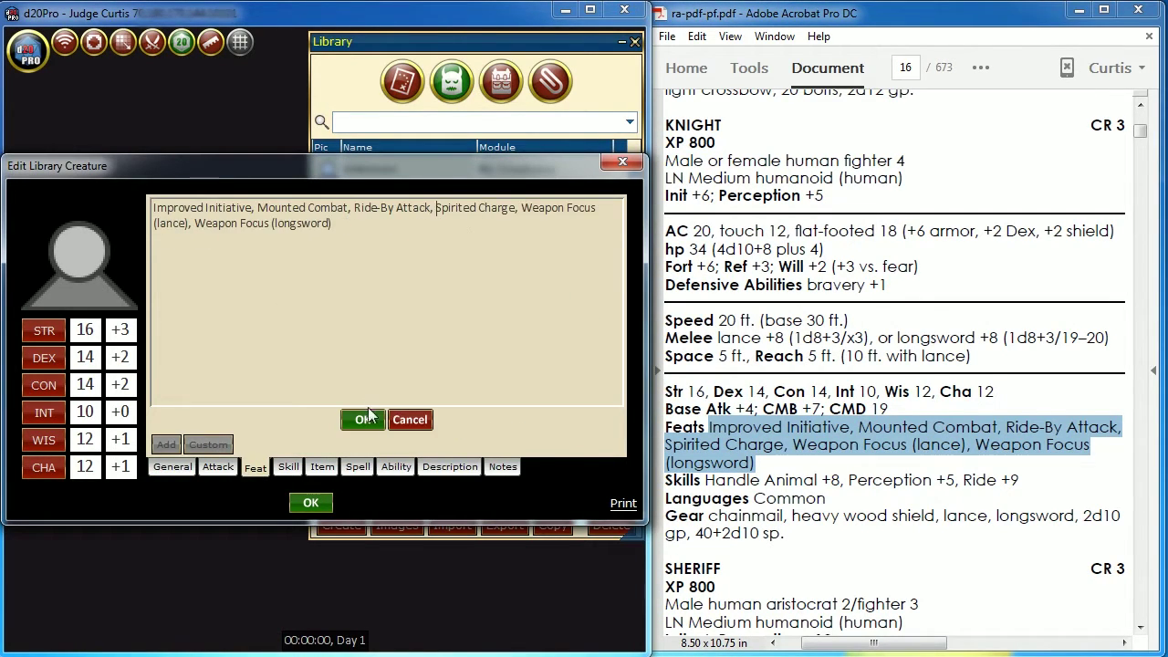
pyautogui.click(363, 419)
# - Add three attacks to the creature named CMB, Lance (10ft) and Longsword
pyautogui.click(218, 467)
pyautogui.moveTo(1117, 340); pyautogui.dragTo(663, 339)
pyautogui.hotkey('ctrl', 'c')
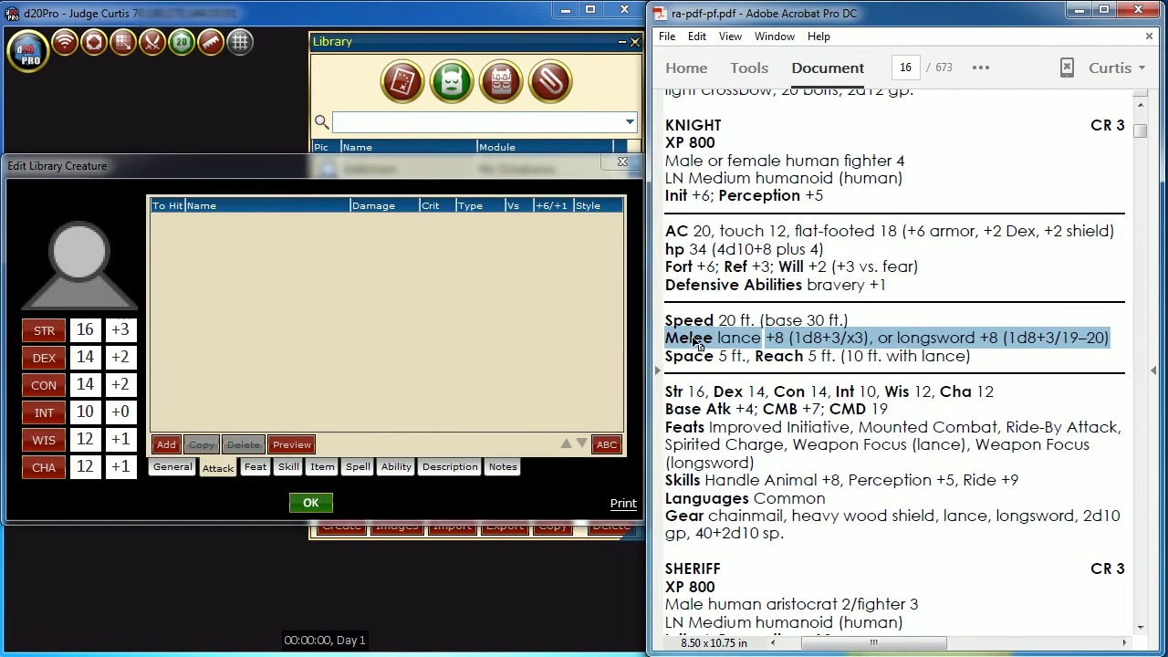
pyautogui.click(215, 221)
pyautogui.hotkey('ctrl', 'v')
pyautogui.press('Return')
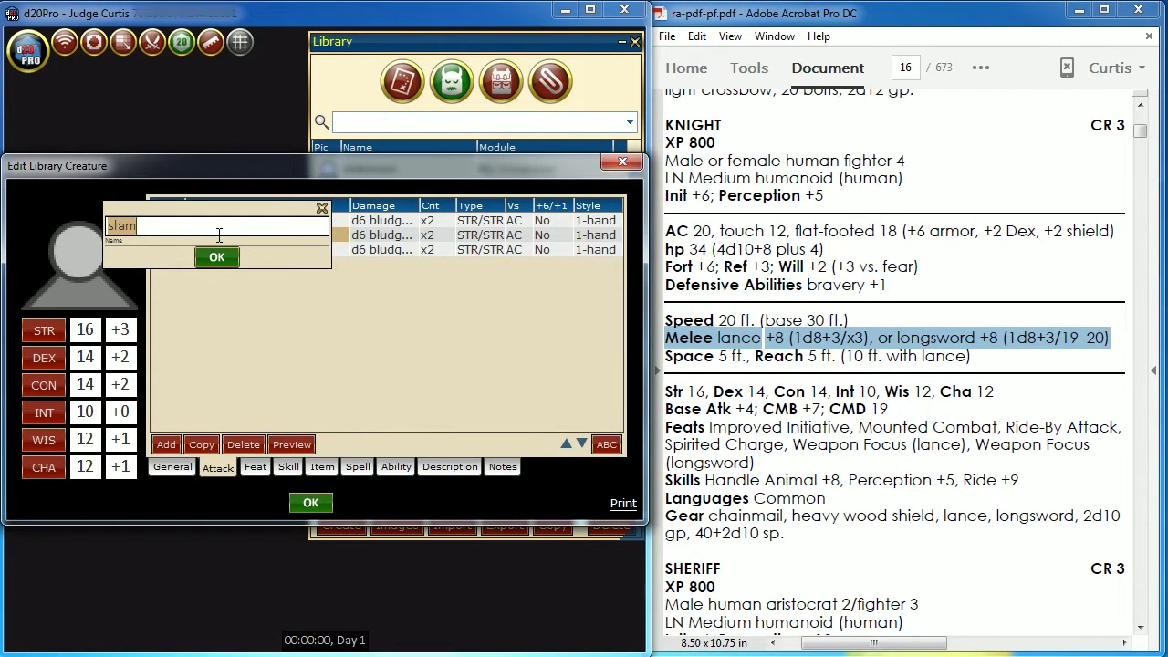
pyautogui.write('Lance (10ft)')
pyautogui.press('Return')
pyautogui.write('Long')
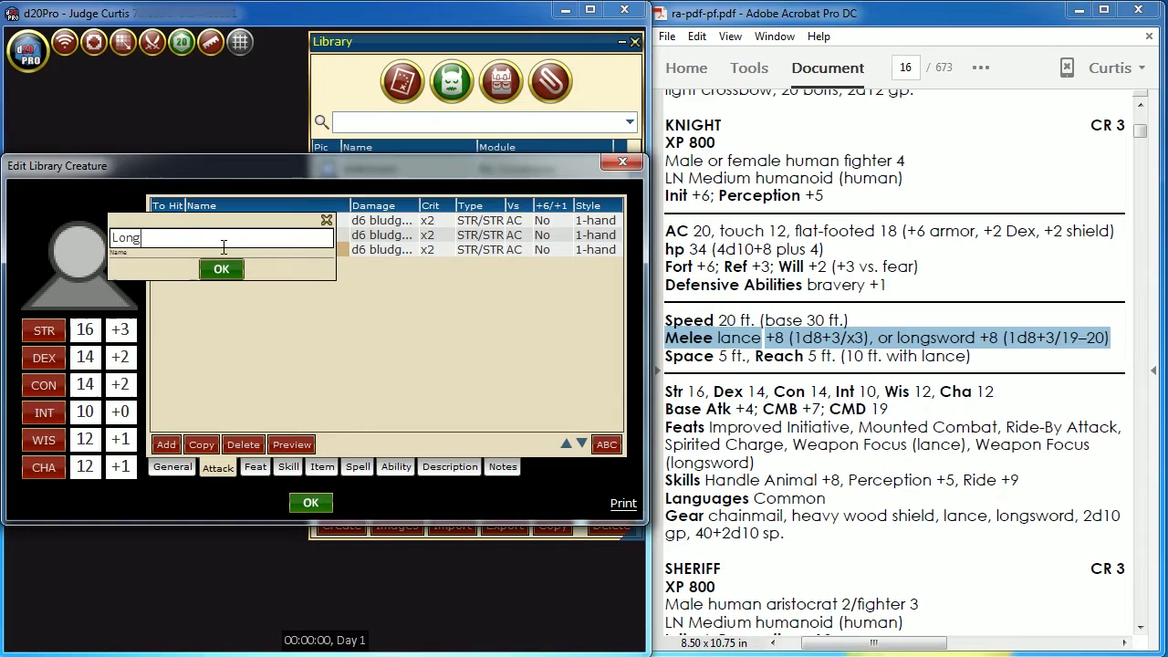
pyautogui.write('sword')
pyautogui.press('Return')
# - Set the to-hit bonus of the Lance (10ft) and Longsword attacks to +1 for Weapon Focus
pyautogui.moveTo(793, 446); pyautogui.dragTo(750, 464)
pyautogui.click(166, 234)
pyautogui.click(177, 222)
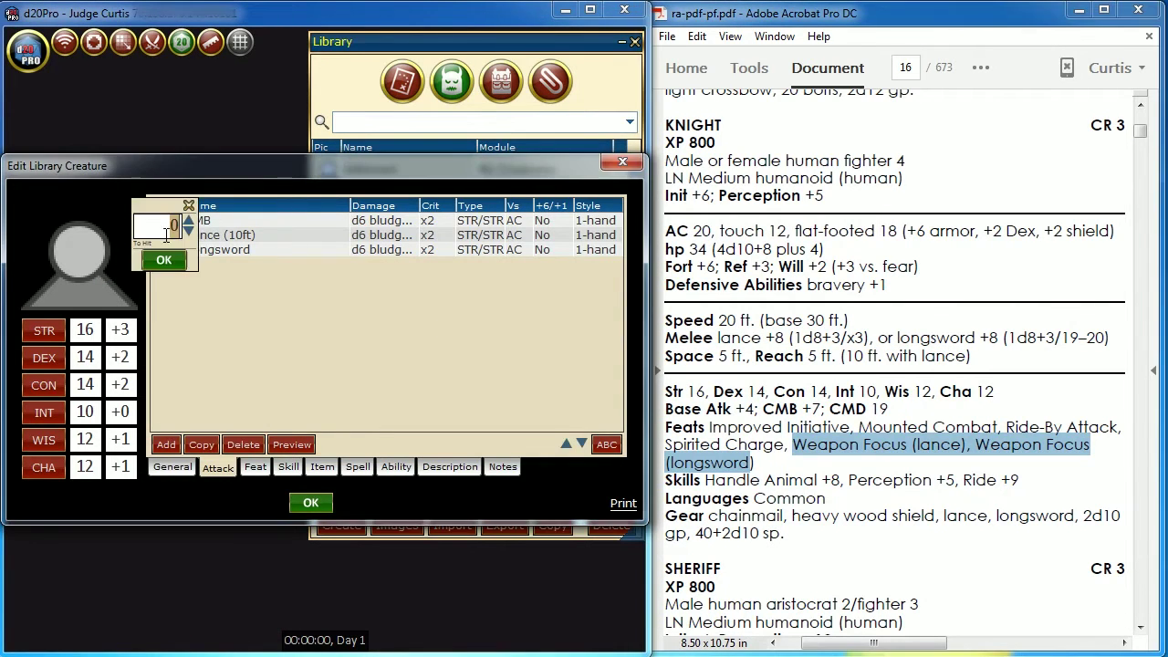
pyautogui.click(166, 262)
pyautogui.click(166, 249)
pyautogui.click(177, 235)
pyautogui.click(167, 273)
# - Set the CMB attack to 0d0 damage with no damage ability, rolled against CMD
pyautogui.click(654, 364)
pyautogui.moveTo(794, 338); pyautogui.dragTo(1104, 338)
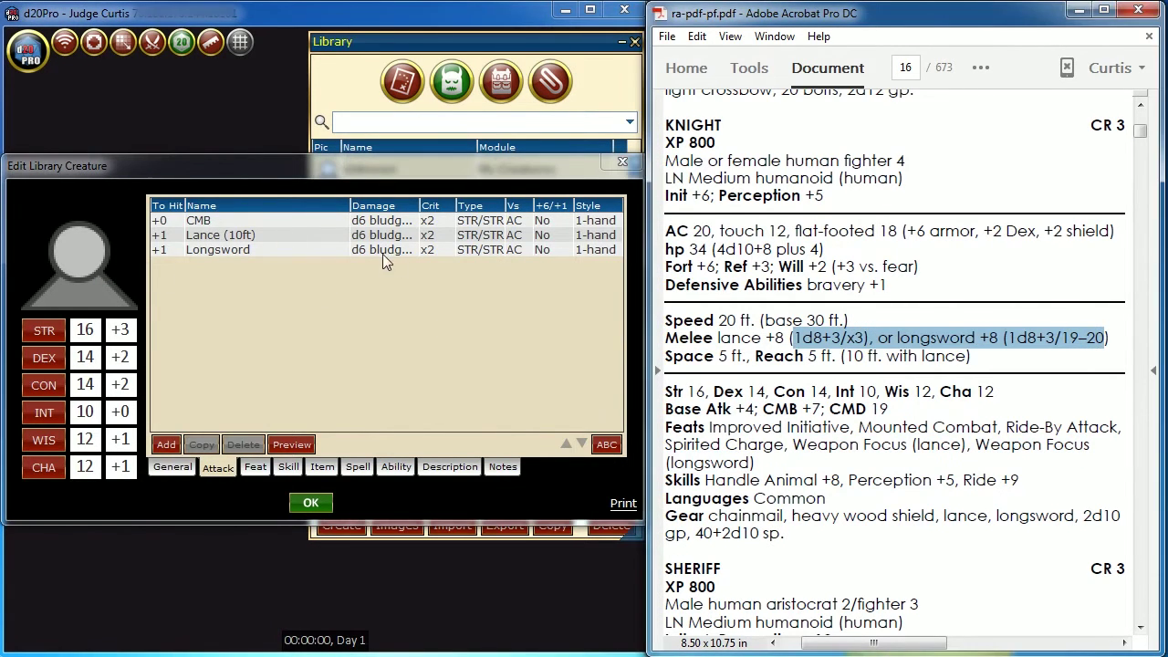
pyautogui.doubleClick(381, 234)
pyautogui.click(453, 201)
pyautogui.click(336, 257)
pyautogui.click(479, 221)
pyautogui.click(493, 225)
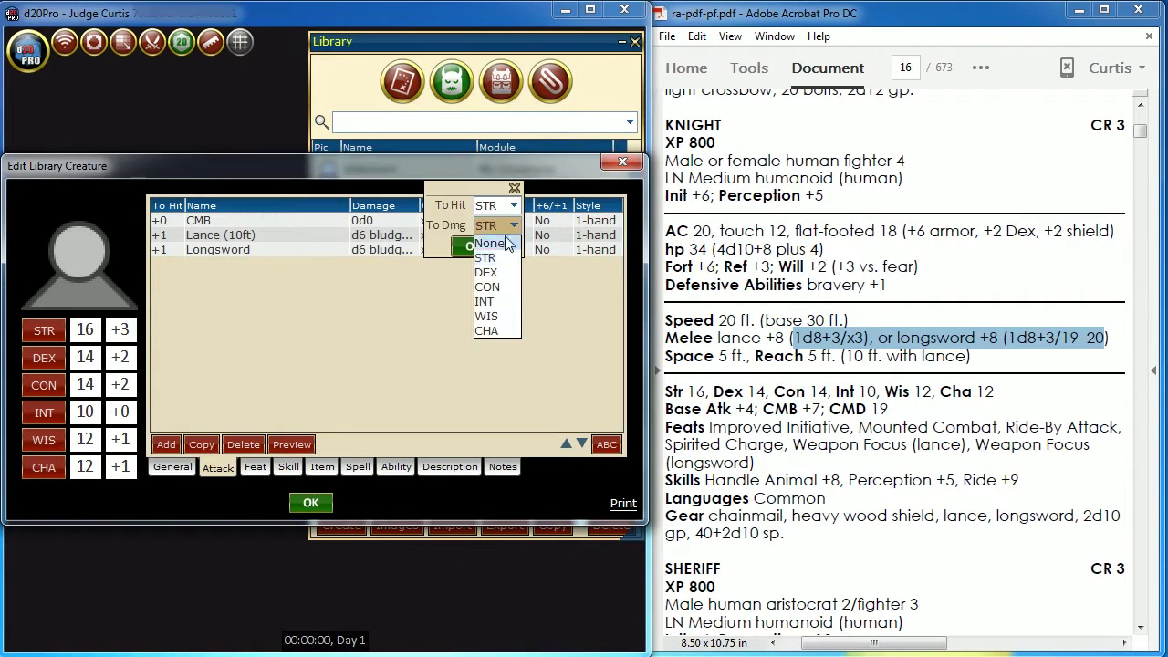
pyautogui.click(497, 243)
pyautogui.click(509, 220)
pyautogui.click(509, 215)
pyautogui.click(506, 260)
pyautogui.click(504, 250)
# - Set the Lance (10ft) attack's damage to 1d8 piercing and its critical multiplier to x3
pyautogui.click(393, 238)
pyautogui.doubleClick(306, 217)
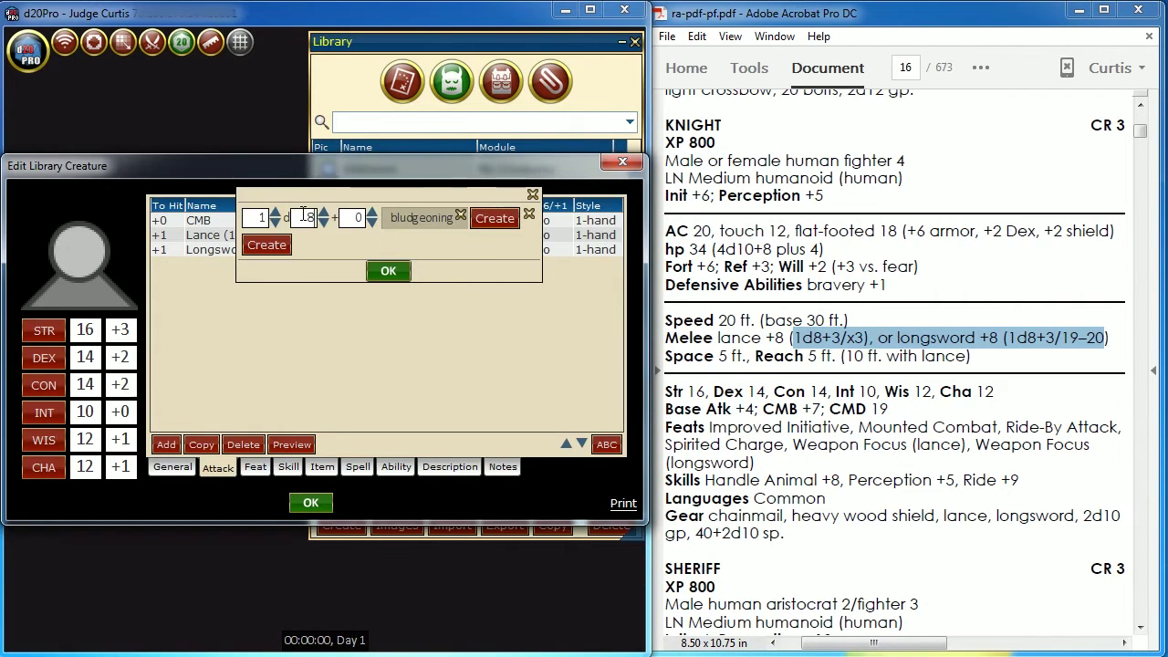
pyautogui.write('8')
pyautogui.click(428, 221)
pyautogui.click(416, 290)
pyautogui.click(387, 269)
pyautogui.click(439, 238)
pyautogui.click(443, 235)
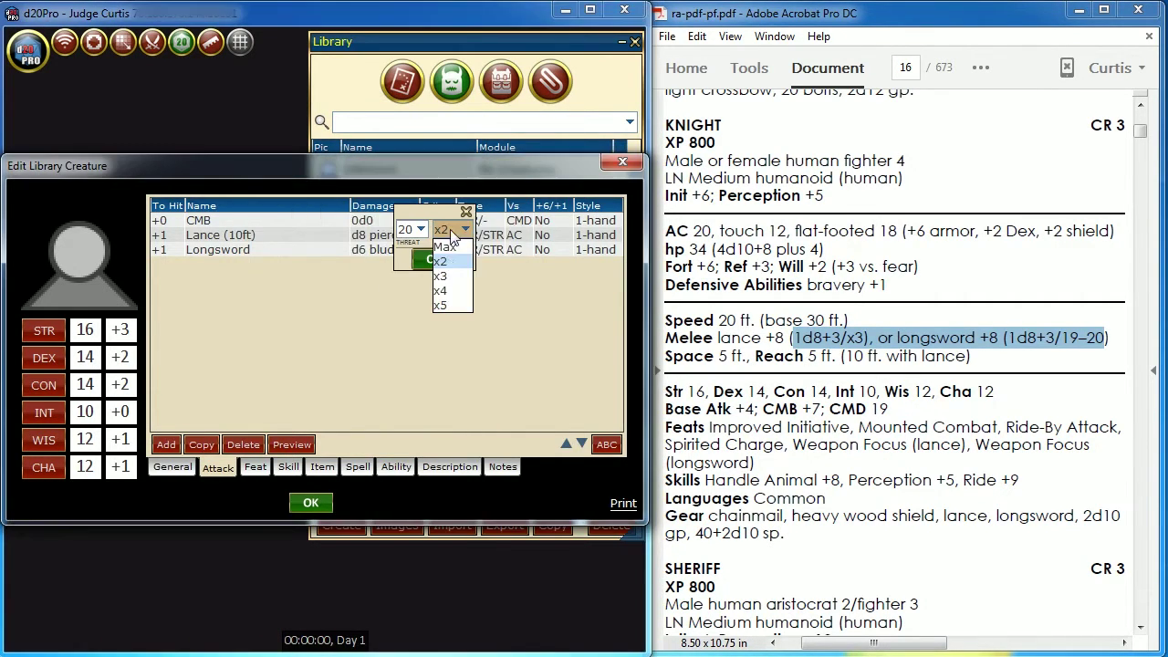
pyautogui.click(443, 276)
pyautogui.click(436, 259)
# - Set the Lance (10ft) attack's +6/+1 option to Yes and its style to 2-hand
pyautogui.click(548, 236)
pyautogui.click(548, 238)
pyautogui.click(547, 257)
pyautogui.click(591, 236)
pyautogui.click(588, 235)
pyautogui.click(588, 257)
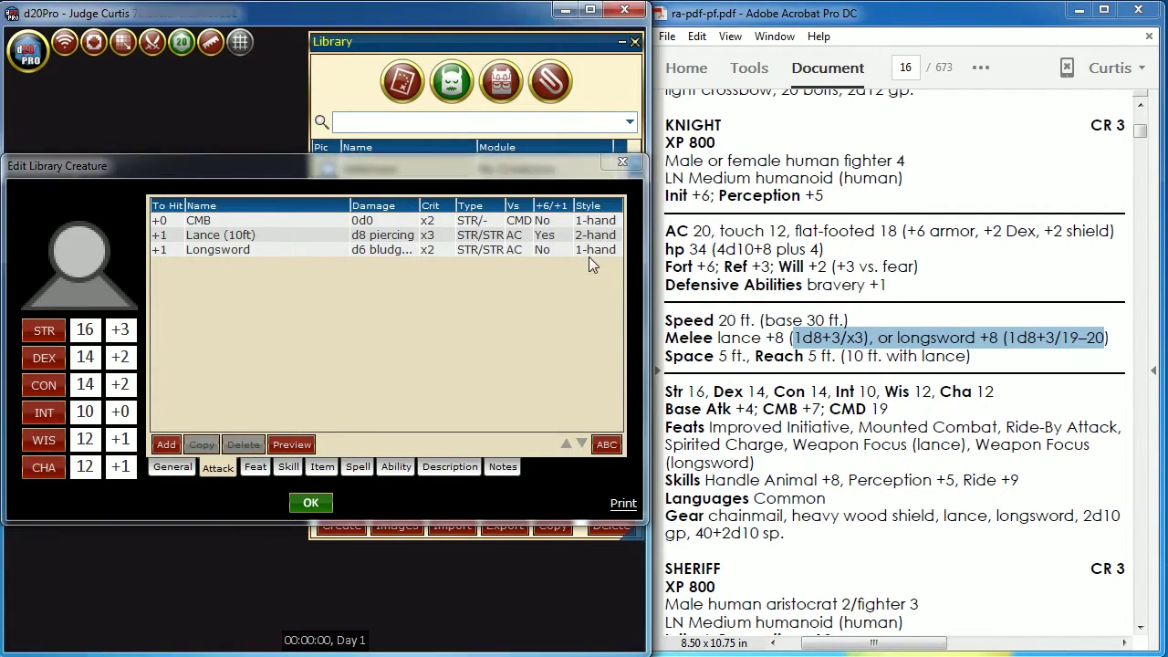
# - Set the Longsword attack's damage to 1d8 slashing and its critical threat range to 19-20
pyautogui.click(392, 250)
pyautogui.doubleClick(316, 237)
pyautogui.write('8')
pyautogui.click(429, 242)
pyautogui.click(429, 382)
pyautogui.click(392, 287)
pyautogui.click(440, 249)
pyautogui.click(424, 241)
pyautogui.click(420, 271)
pyautogui.click(434, 271)
# - Set the Longsword attack's +6/+1 option to Yes and choose its style
pyautogui.click(540, 249)
pyautogui.click(544, 249)
pyautogui.click(544, 273)
pyautogui.click(590, 253)
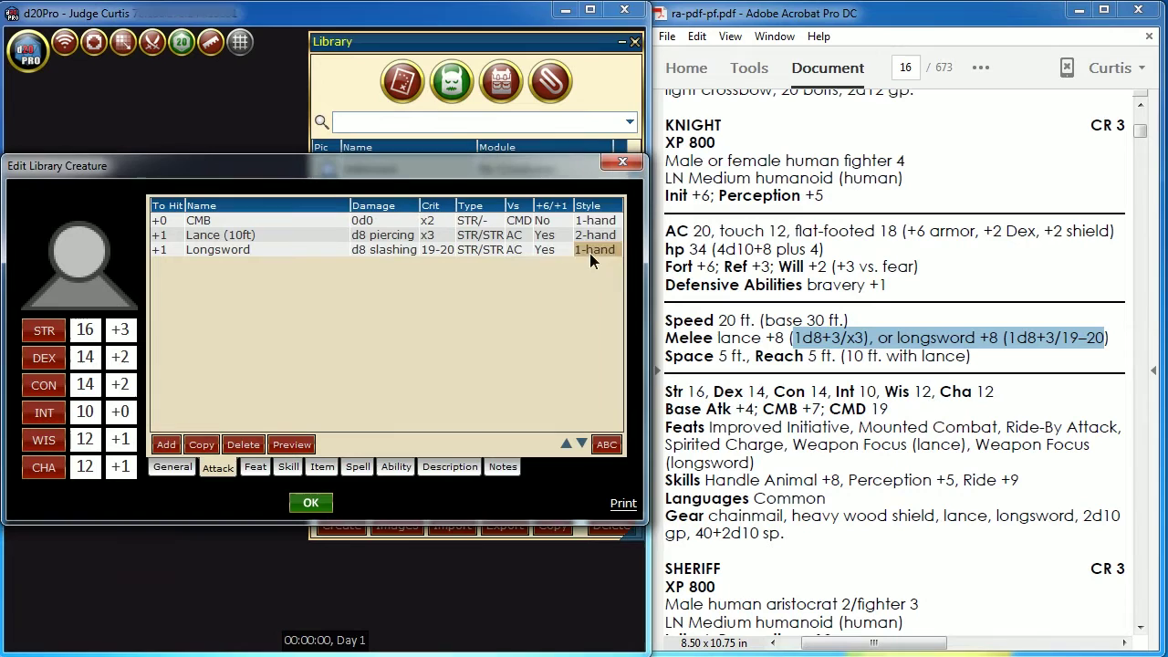
pyautogui.click(589, 246)
pyautogui.click(590, 274)
pyautogui.click(590, 276)
# - Add the stat block's skills Handle Animal, Perception and Ride to the creature
pyautogui.click(289, 468)
pyautogui.click(165, 445)
pyautogui.scroll(-1, 336, 356)
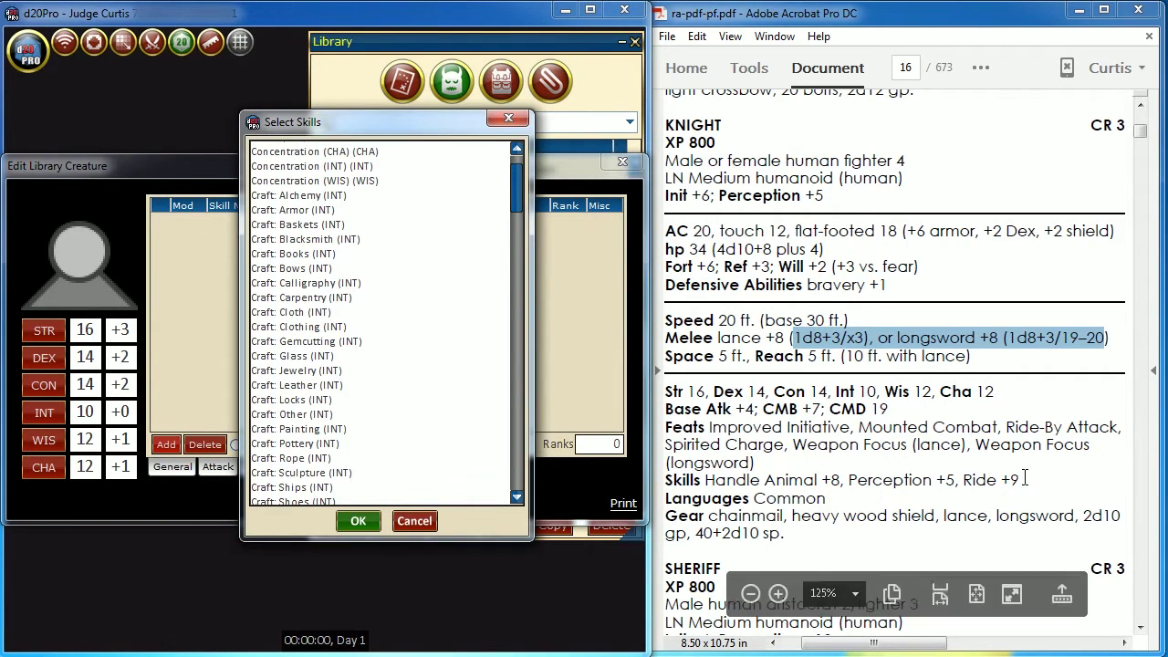
pyautogui.moveTo(1026, 479); pyautogui.dragTo(705, 481)
pyautogui.moveTo(517, 176); pyautogui.dragTo(518, 238)
pyautogui.click(329, 237)
pyautogui.scroll(-3, 329, 247)
pyautogui.keyDown('ctrl'); pyautogui.click(317, 333); pyautogui.keyUp('ctrl')
pyautogui.scroll(-14, 419, 349)
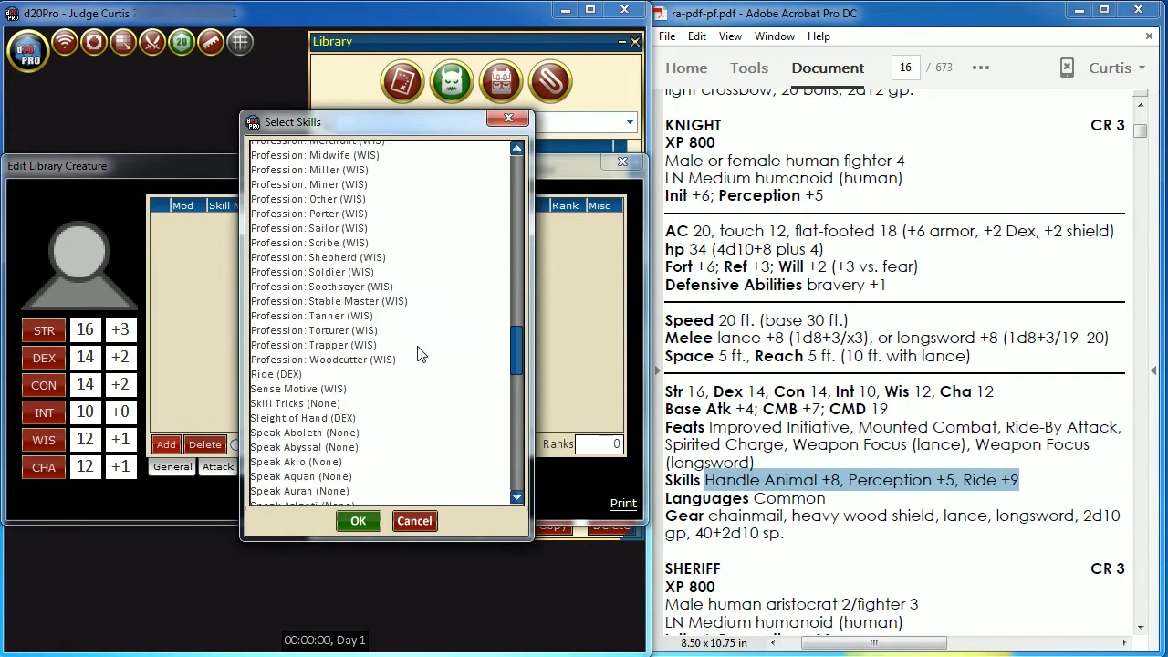
pyautogui.keyDown('ctrl'); pyautogui.click(347, 327); pyautogui.keyUp('ctrl')
pyautogui.click(359, 521)
# - Give all three skills 4 ranks and set the misc bonus of Handle Animal and Ride to 3
pyautogui.click(562, 226)
pyautogui.click(559, 302)
pyautogui.click(554, 323)
pyautogui.click(577, 267)
pyautogui.click(554, 345)
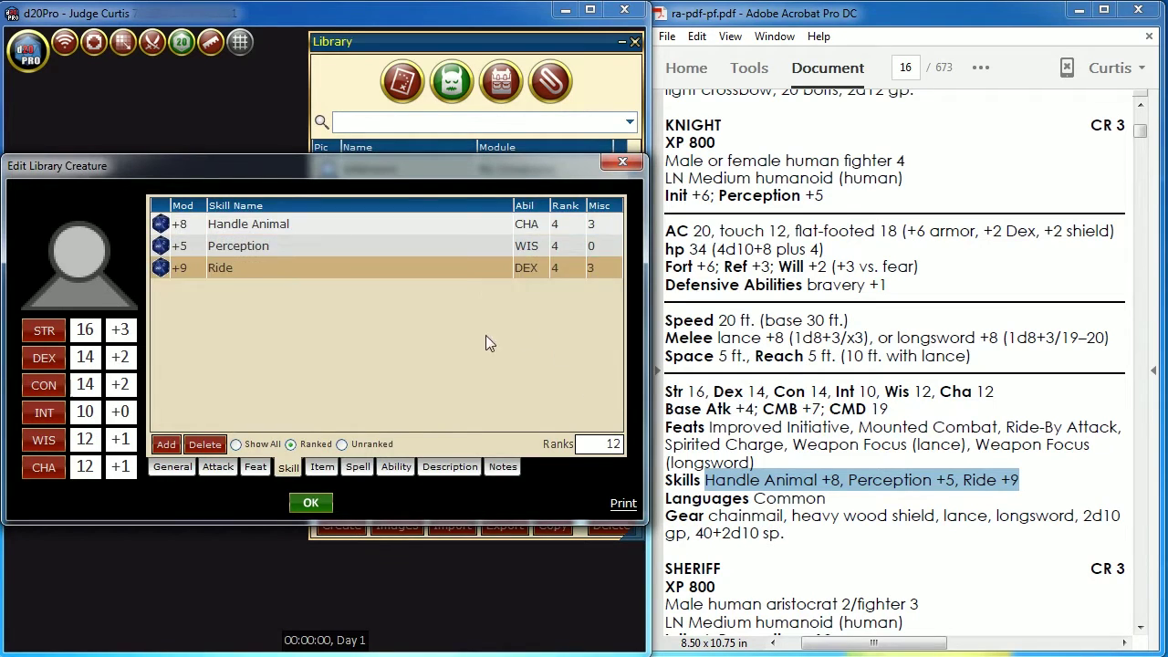
# - Add the Chainmail and Shield, Heavy Wooden items from the stat block's gear to the creature
pyautogui.click(323, 466)
pyautogui.moveTo(708, 515); pyautogui.dragTo(785, 533)
pyautogui.click(166, 445)
pyautogui.write('chain')
pyautogui.doubleClick(310, 311)
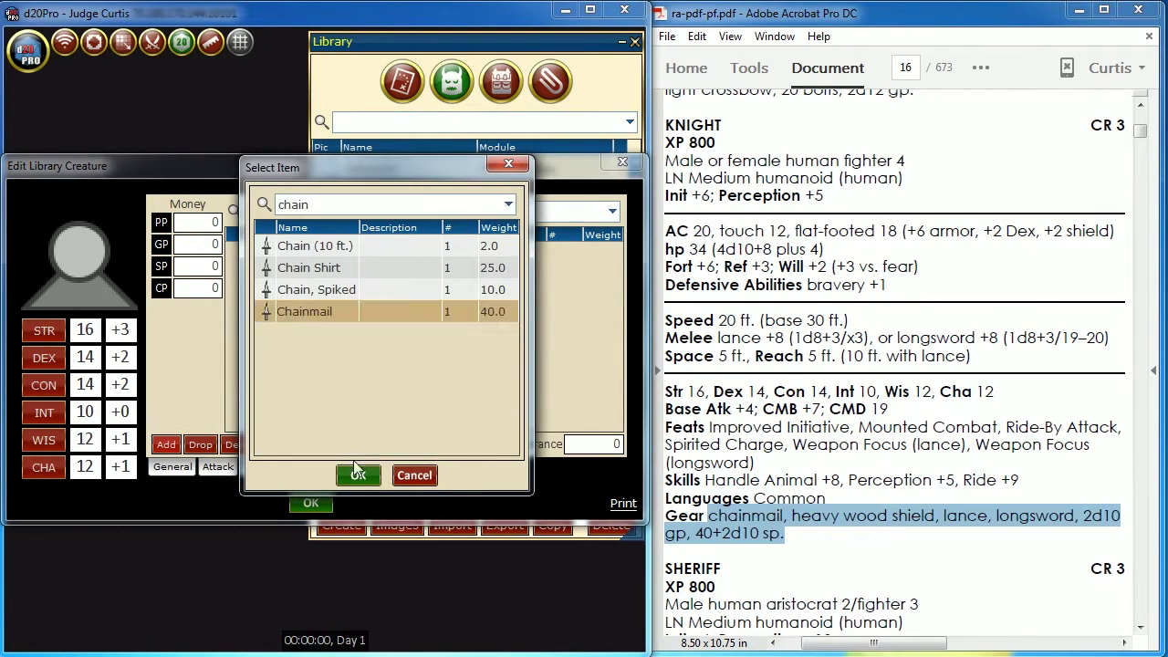
pyautogui.write('heavy wood')
pyautogui.doubleClick(317, 246)
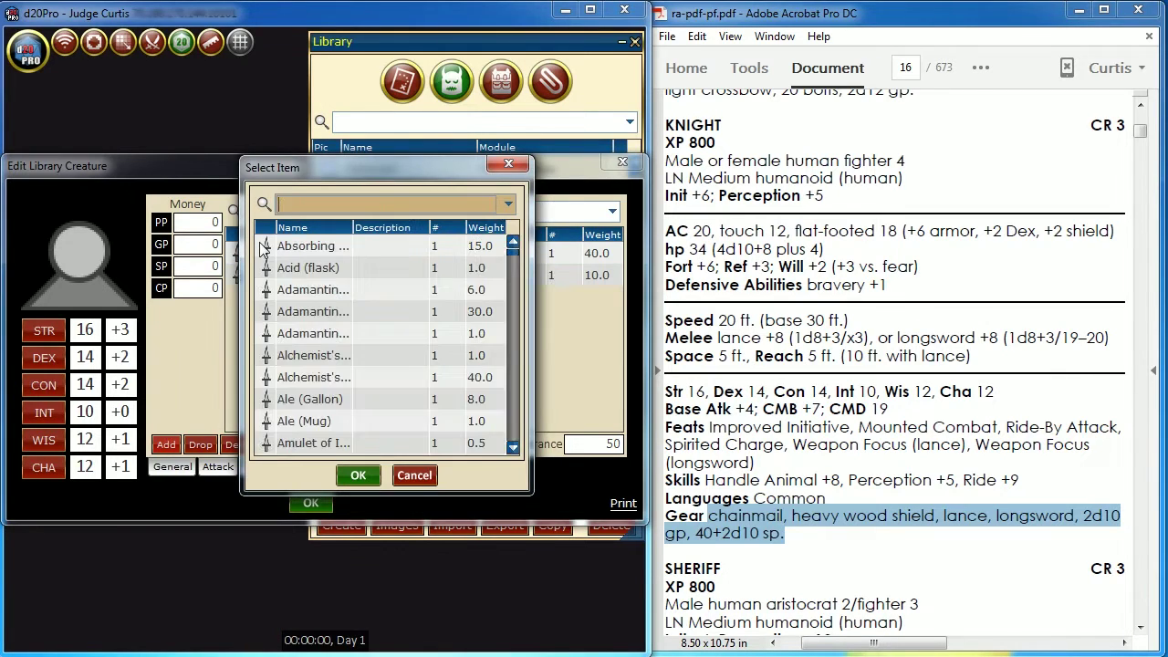
# - Add the Lance and Longsword items to the creature's inventory
pyautogui.write('lance')
pyautogui.doubleClick(261, 245)
pyautogui.write('longsword')
pyautogui.click(310, 246)
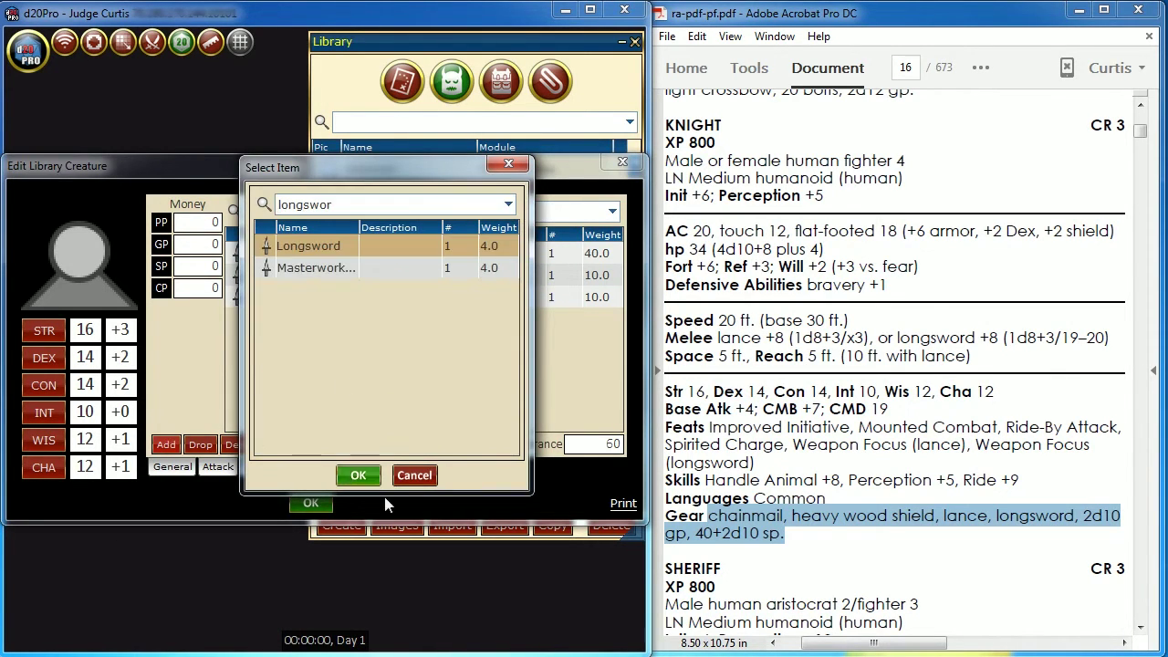
pyautogui.click(357, 474)
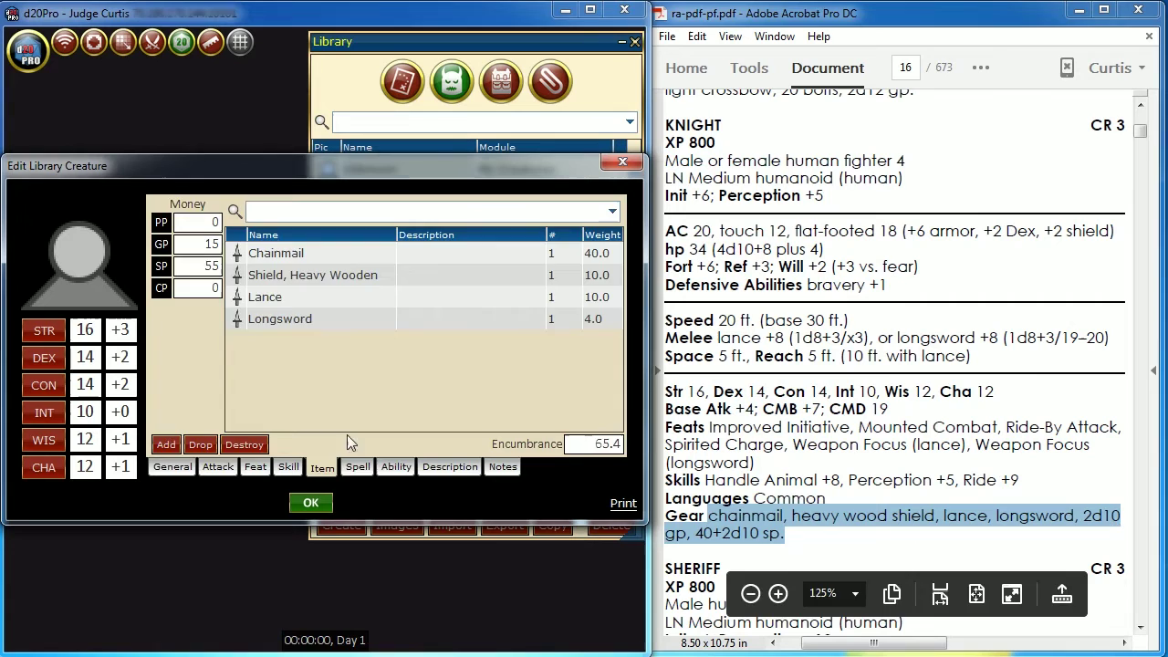
# - Copy the complete Knight stat block from the PDF into the creature's notes
pyautogui.click(397, 466)
pyautogui.click(450, 466)
pyautogui.click(503, 466)
pyautogui.moveTo(783, 533); pyautogui.dragTo(666, 125)
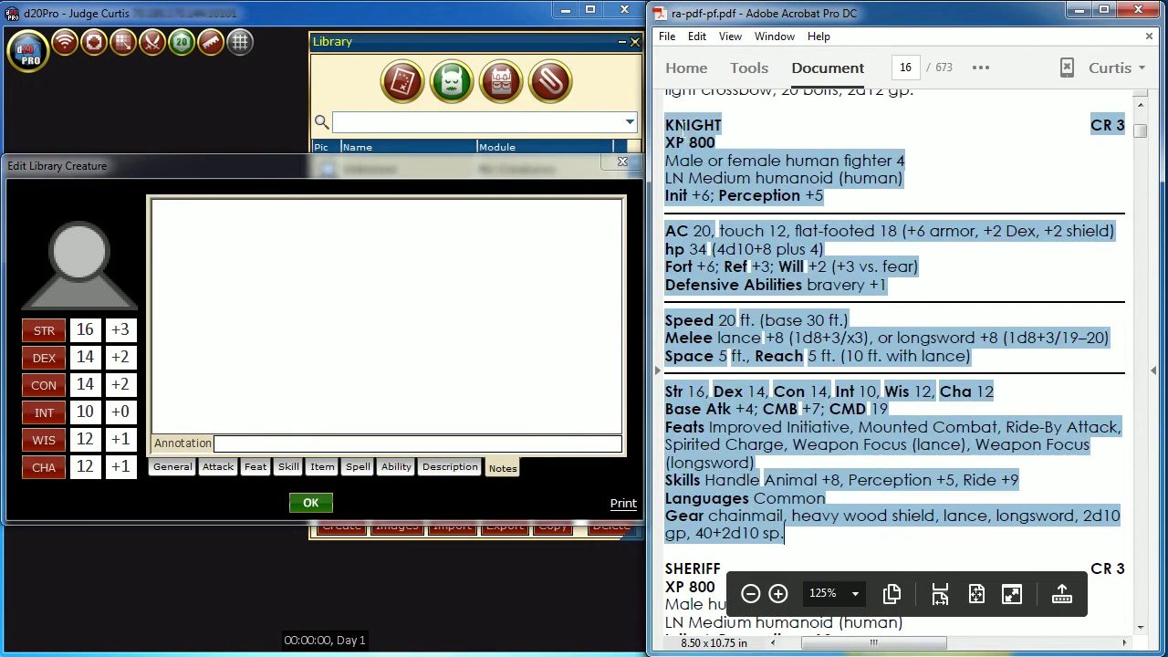
pyautogui.hotkey('ctrl', 'c')
pyautogui.click(487, 407)
pyautogui.hotkey('ctrl', 'v')
pyautogui.scroll(1, 487, 407)
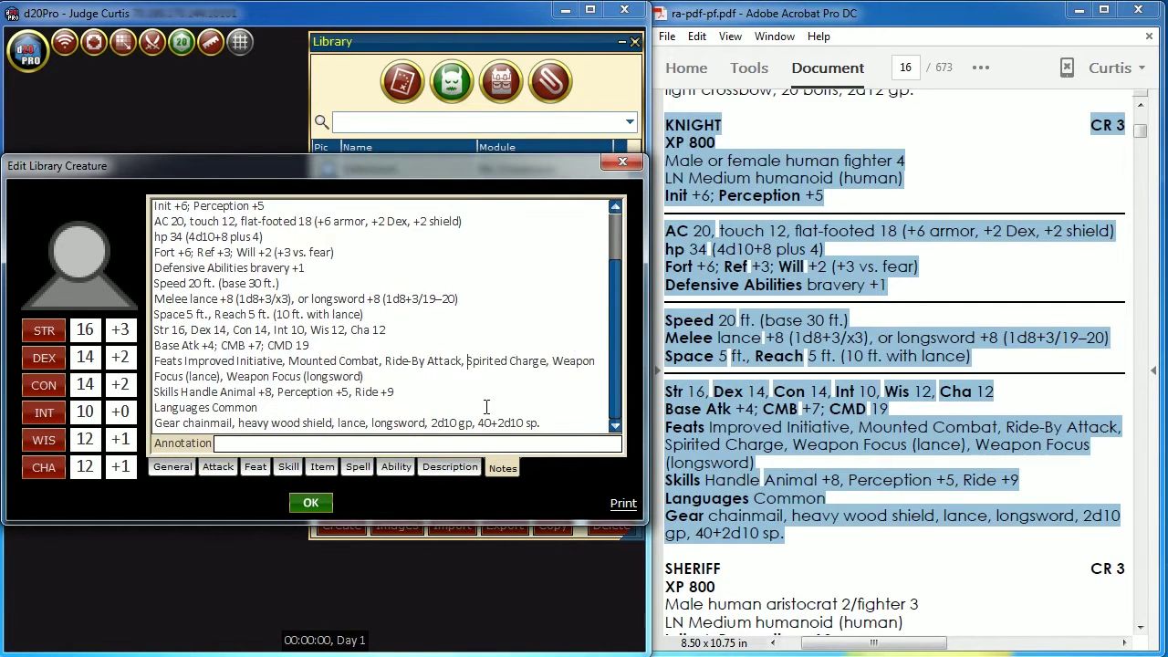
pyautogui.scroll(2, 486, 407)
# - Browse the creature images to CHAR_MALES/human/heavy-armor and start importing a new image there
pyautogui.click(173, 468)
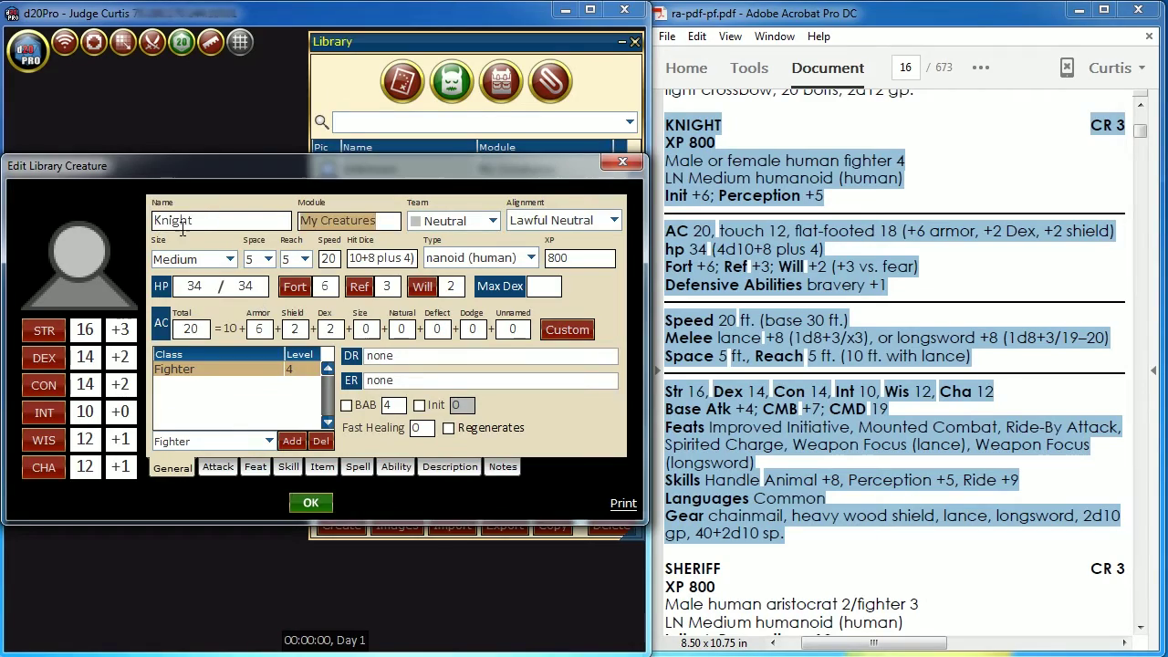
pyautogui.click(82, 272)
pyautogui.click(101, 244)
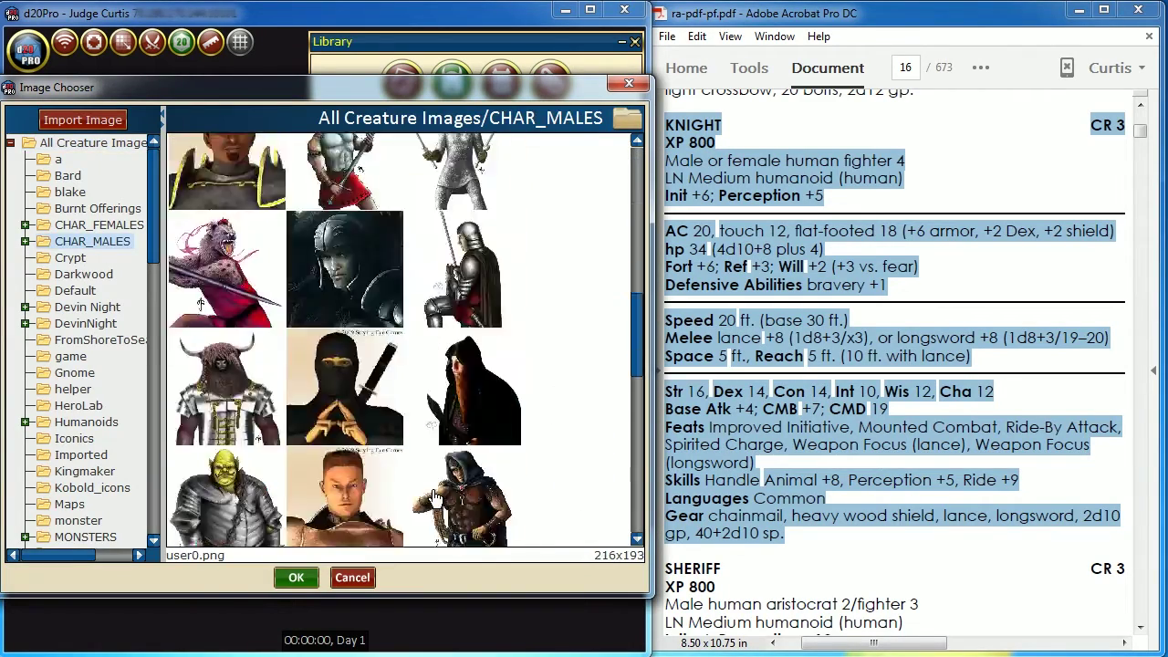
pyautogui.click(24, 241)
pyautogui.click(43, 291)
pyautogui.click(77, 356)
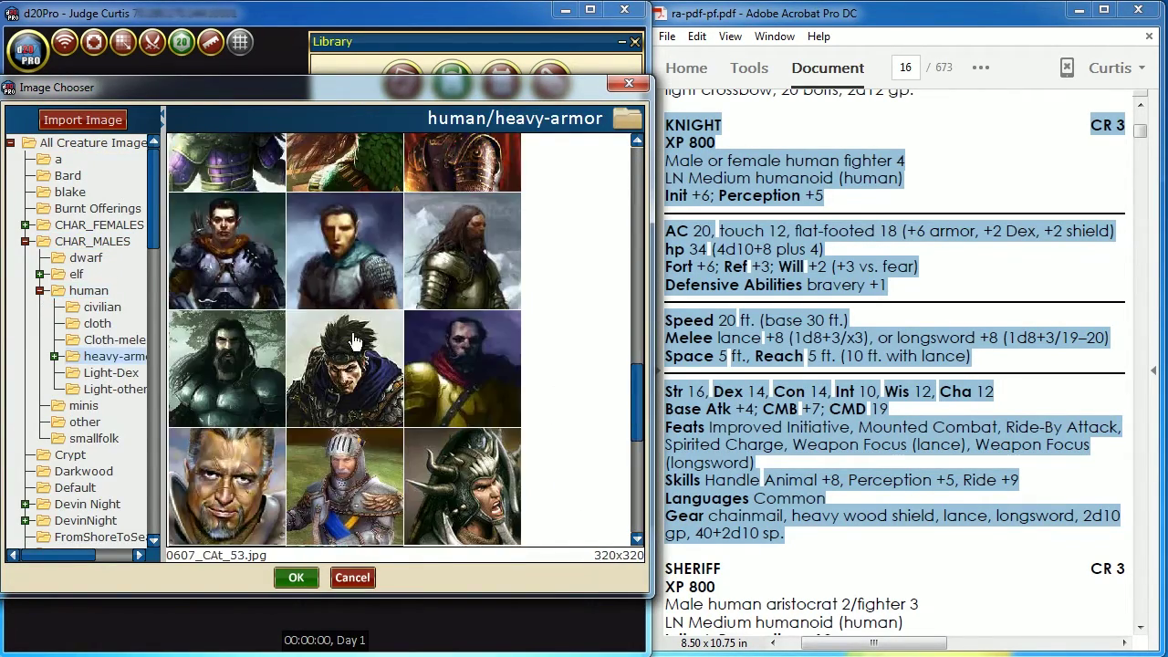
pyautogui.moveTo(640, 398); pyautogui.dragTo(651, 528)
pyautogui.click(95, 126)
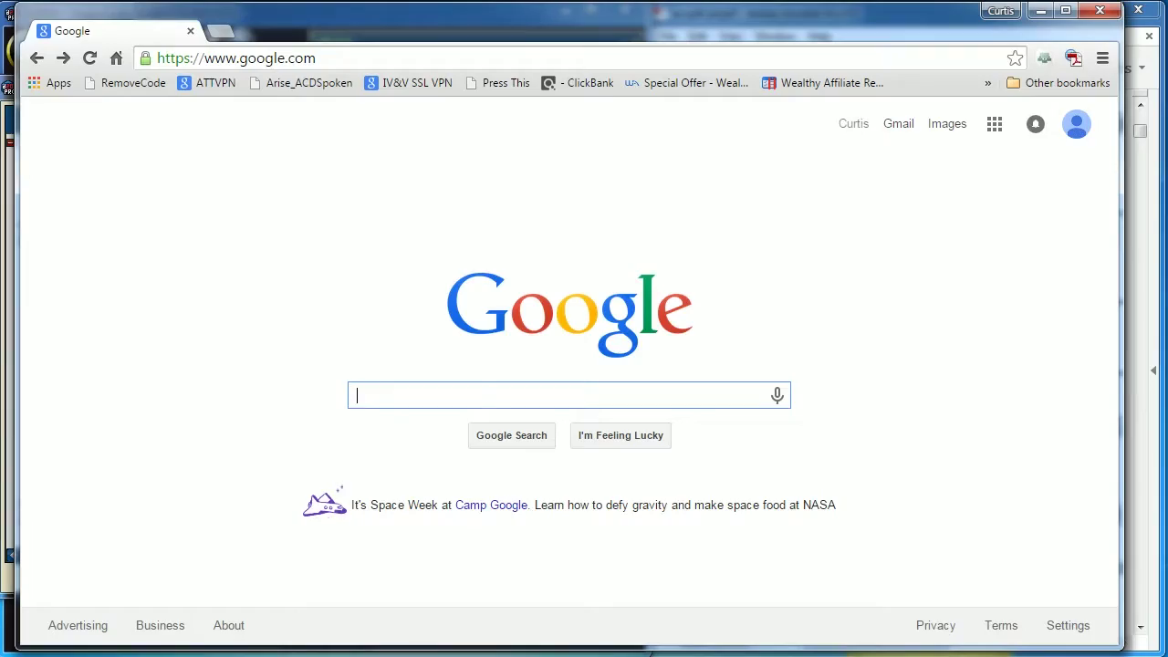
# - In the web browser, search Google Images for "knight" and copy the full-size picture of the helmeted knight holding a mace
pyautogui.write('knight')
pyautogui.press('Return')
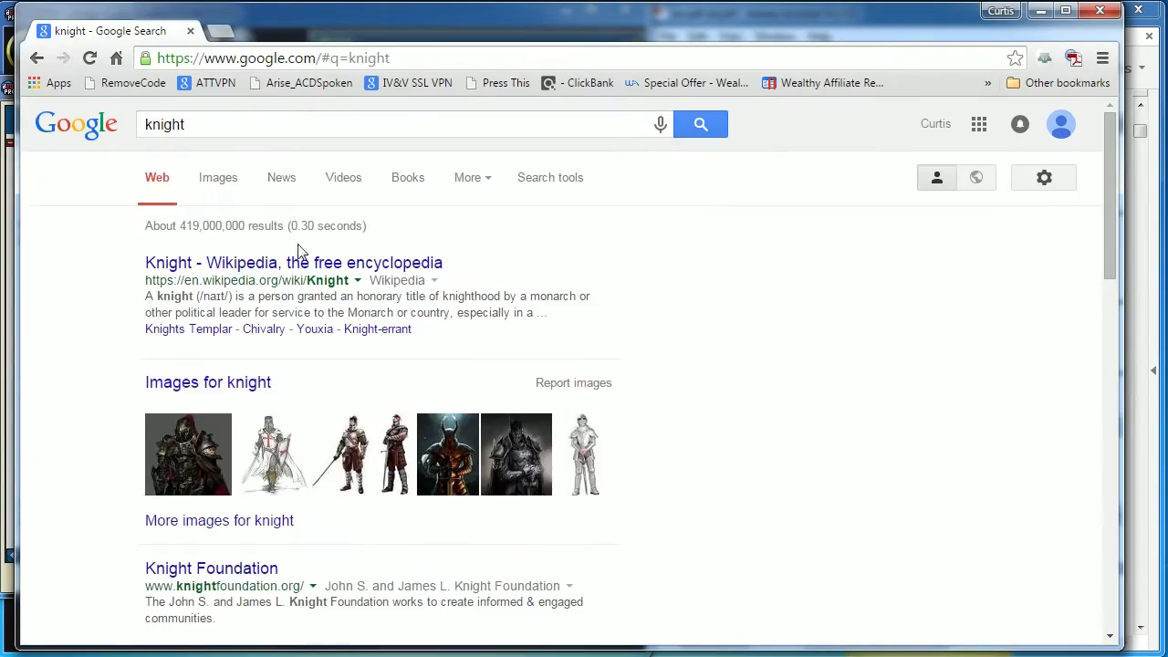
pyautogui.click(219, 180)
pyautogui.scroll(-7, 221, 198)
pyautogui.scroll(4, 137, 338)
pyautogui.click(91, 357)
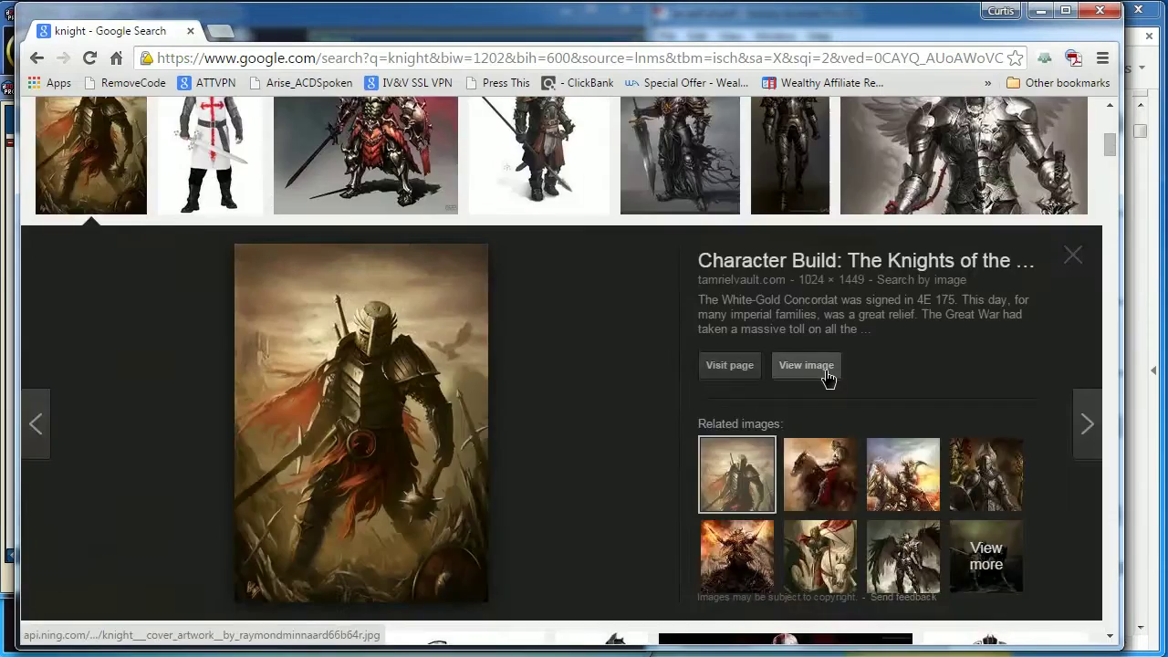
pyautogui.click(806, 365)
pyautogui.rightClick(247, 308)
pyautogui.click(274, 357)
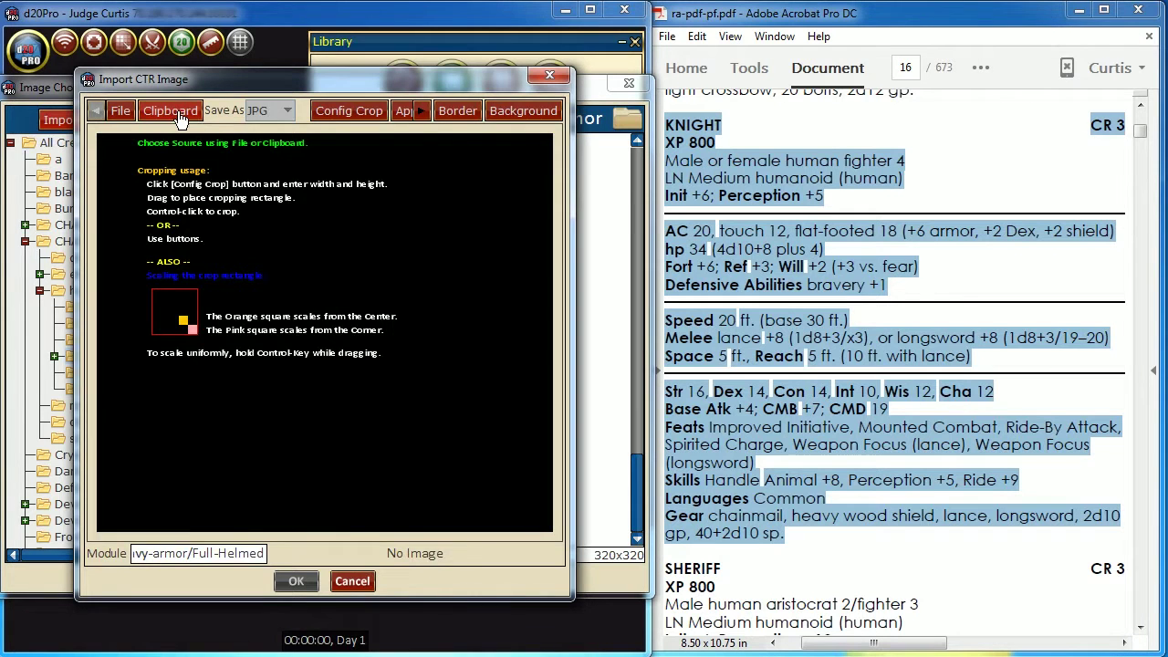
# - Load the knight picture from the clipboard and crop it to a 200x200 square around the helmet
pyautogui.click(170, 111)
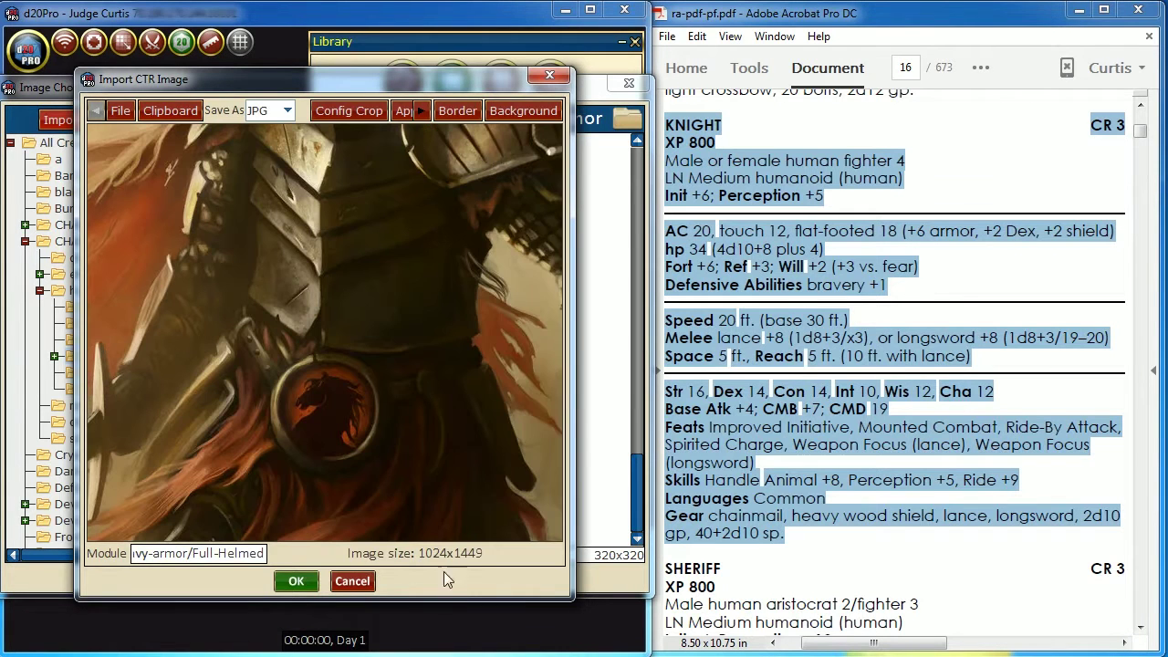
pyautogui.moveTo(444, 599); pyautogui.dragTo(447, 656)
pyautogui.click(369, 112)
pyautogui.write('200')
pyautogui.press('Return')
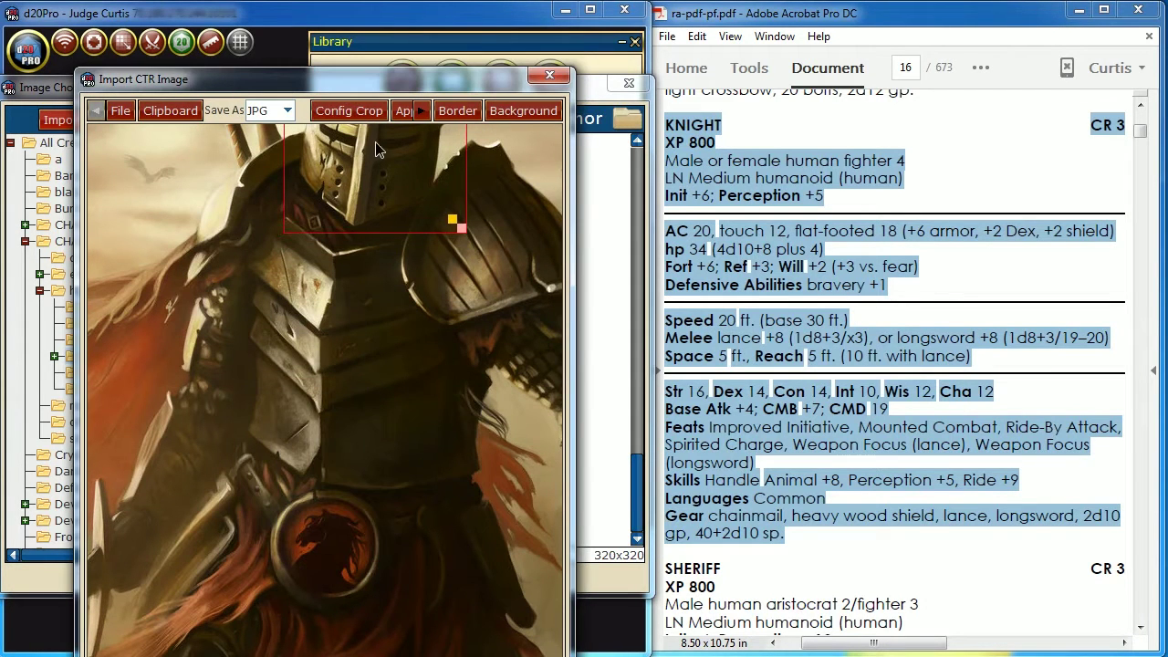
pyautogui.moveTo(385, 68); pyautogui.dragTo(384, 10)
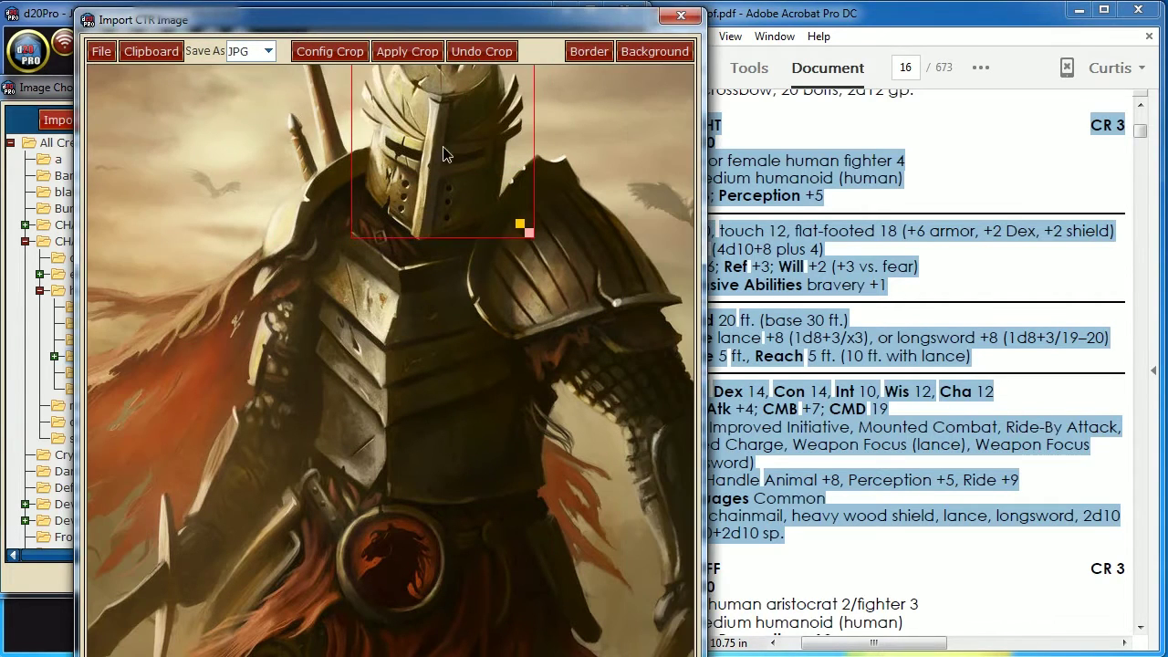
pyautogui.click(394, 56)
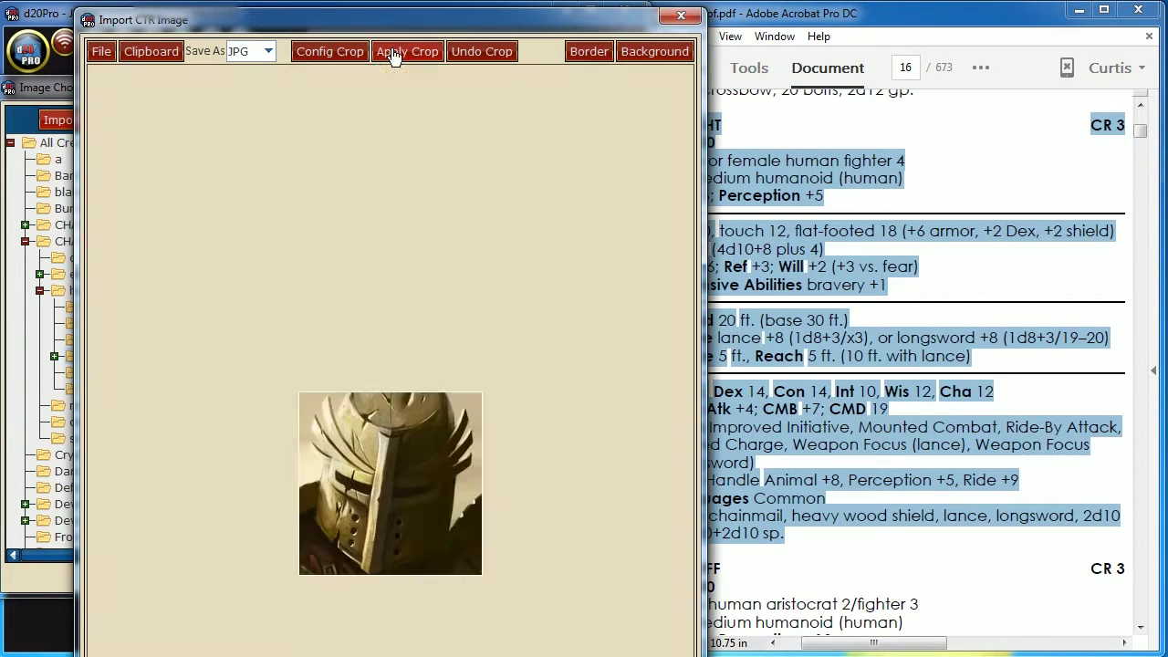
# - Import the cropped helmet as a JPG into the heavy-armor/Full-Helmed module and use it as the creature's portrait
pyautogui.moveTo(506, 656); pyautogui.dragTo(505, 582)
pyautogui.moveTo(426, 25); pyautogui.dragTo(408, 30)
pyautogui.click(248, 56)
pyautogui.click(238, 89)
pyautogui.click(192, 546)
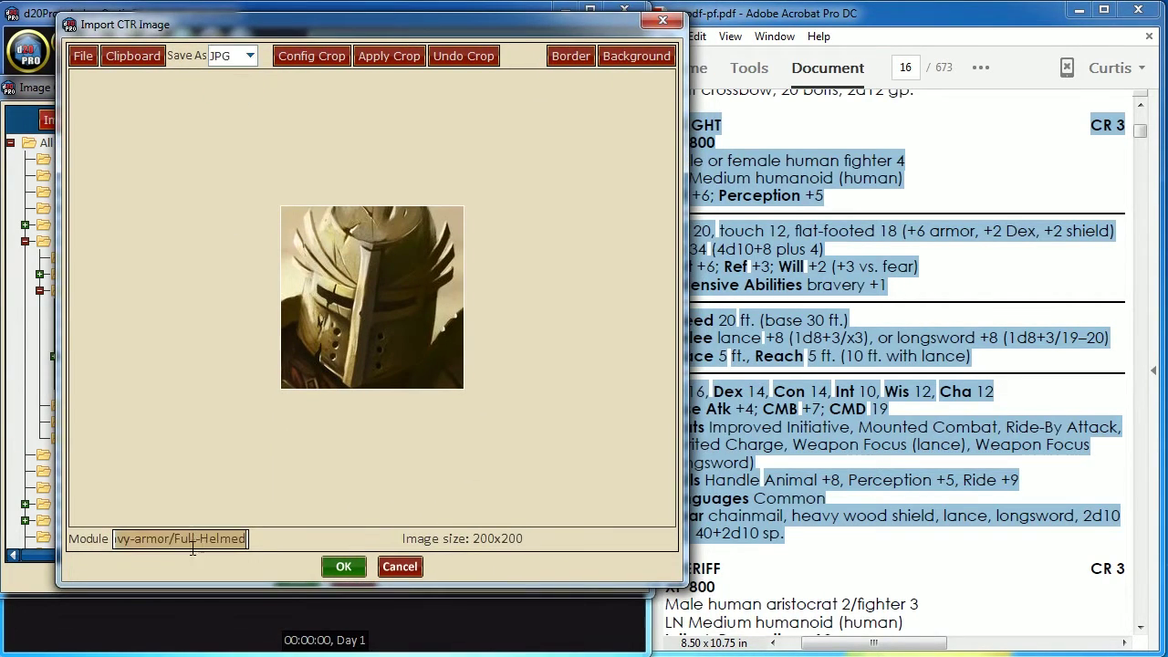
pyautogui.click(344, 568)
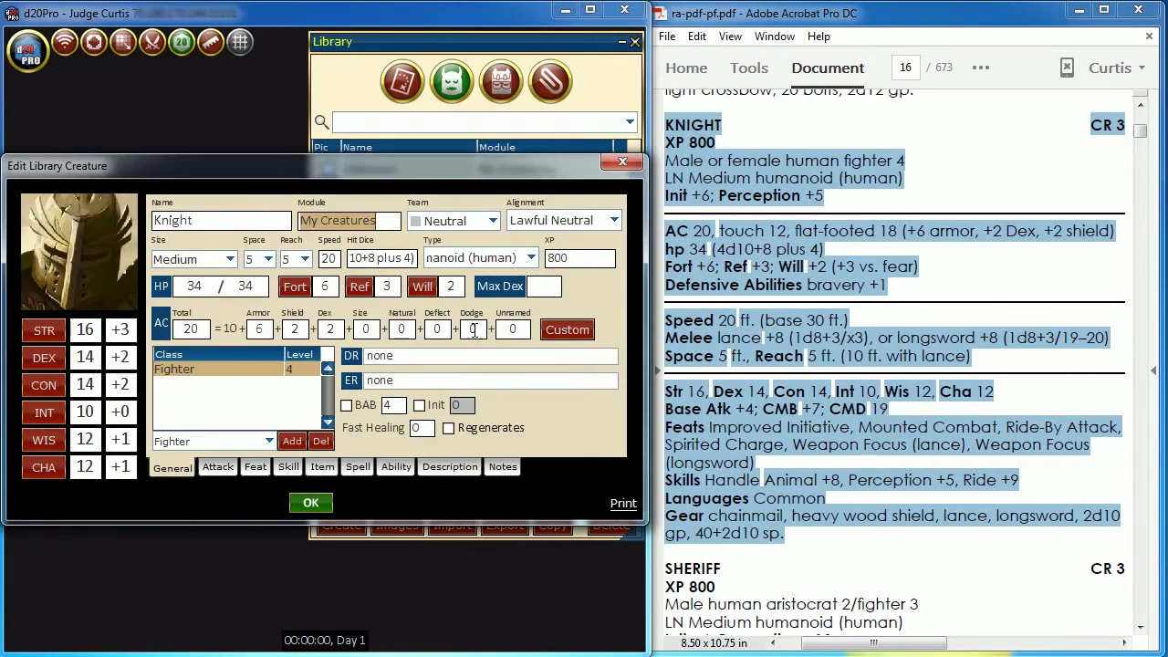
# - Look through the human/heavy-armor images in the creature's image chooser
pyautogui.click(124, 244)
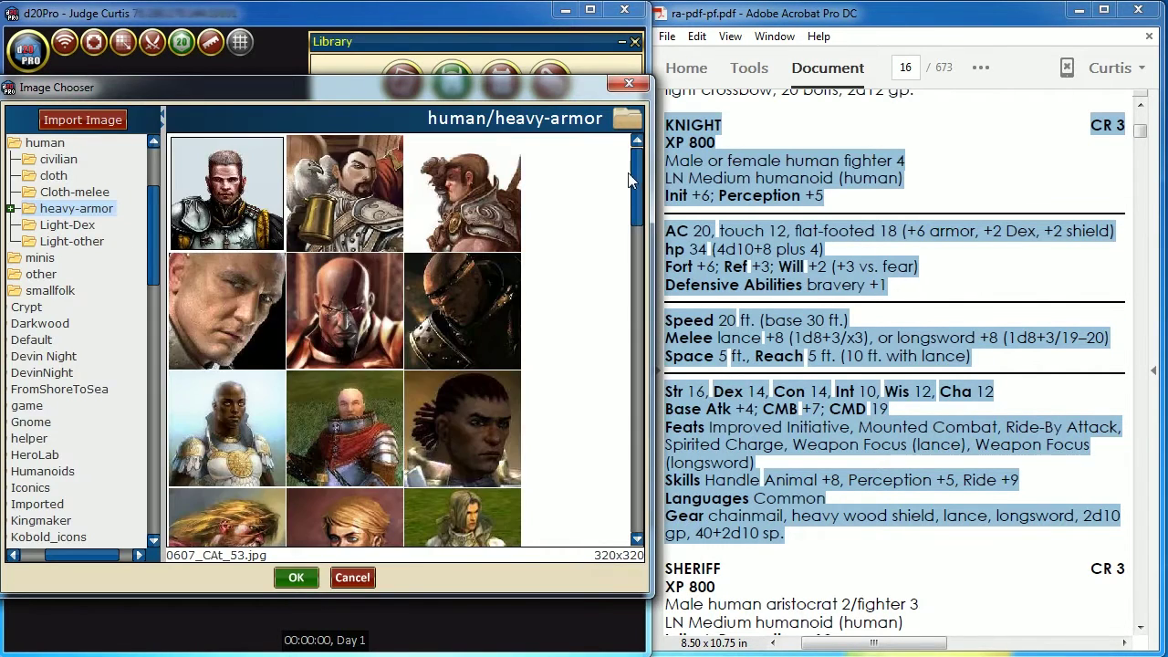
pyautogui.moveTo(628, 181); pyautogui.dragTo(621, 546)
pyautogui.click(621, 87)
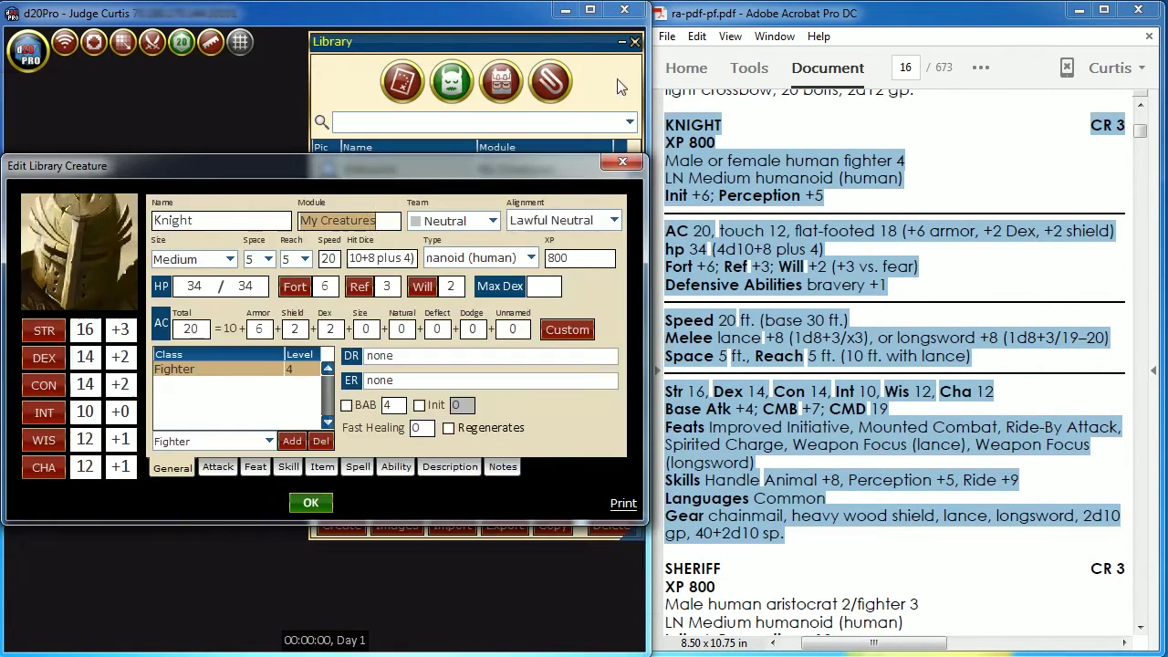
# - Save the finished Knight creature to the library
pyautogui.click(307, 507)
pyautogui.doubleClick(320, 166)
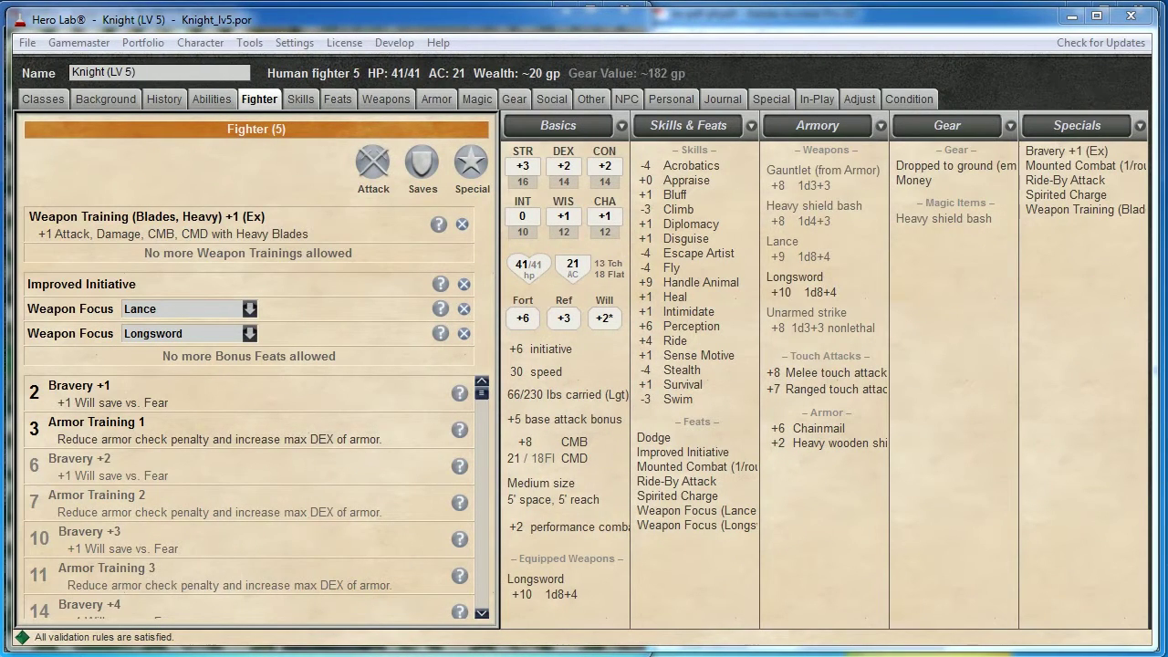
# - In Hero Lab, review the level 5 Knight's skills, feats and armor
pyautogui.click(232, 67)
pyautogui.click(289, 103)
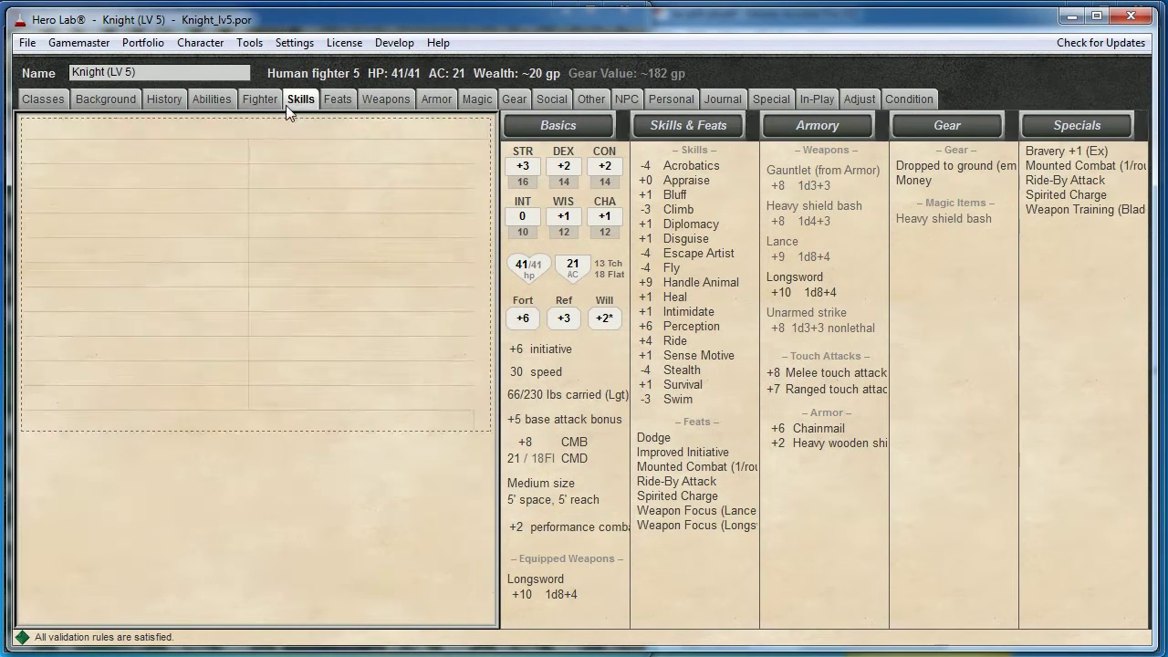
pyautogui.click(354, 102)
pyautogui.click(433, 102)
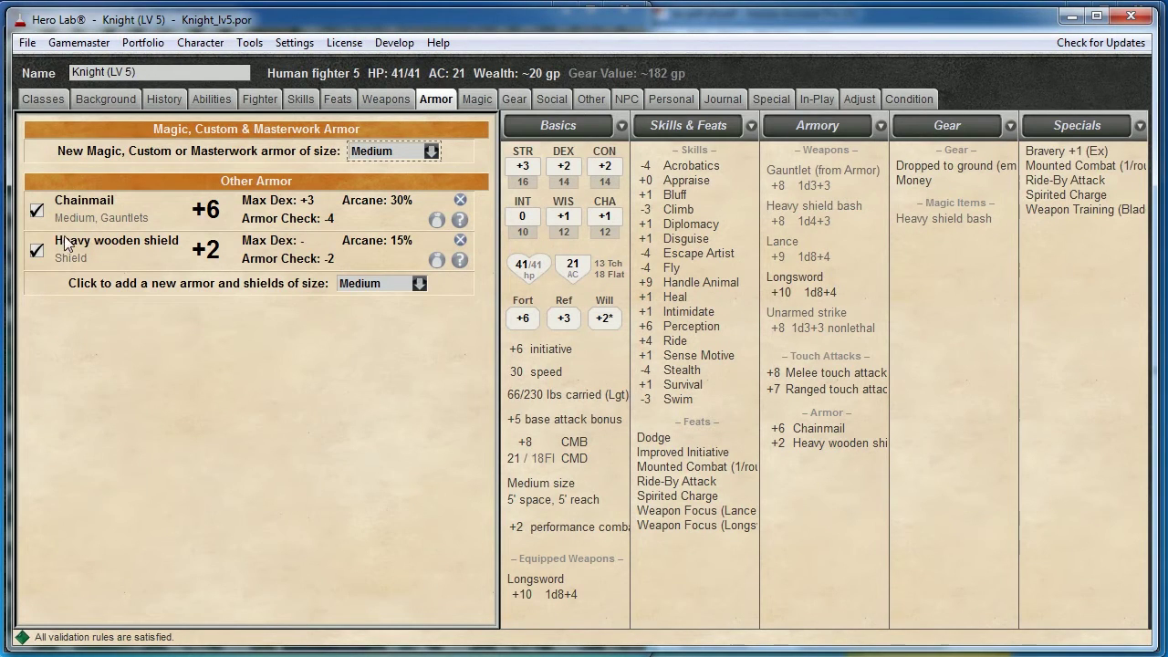
pyautogui.click(37, 211)
# - Export the level 5 Knight from Hero Lab as custom d20Pro Output, for the current hero only
pyautogui.click(29, 43)
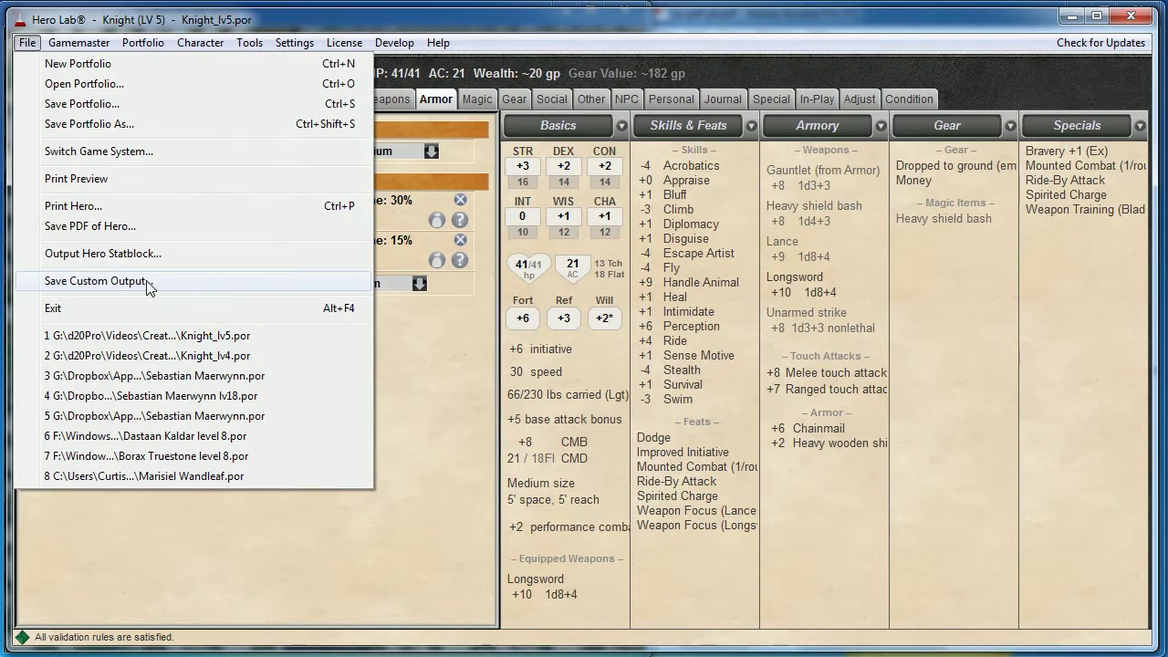
pyautogui.click(156, 283)
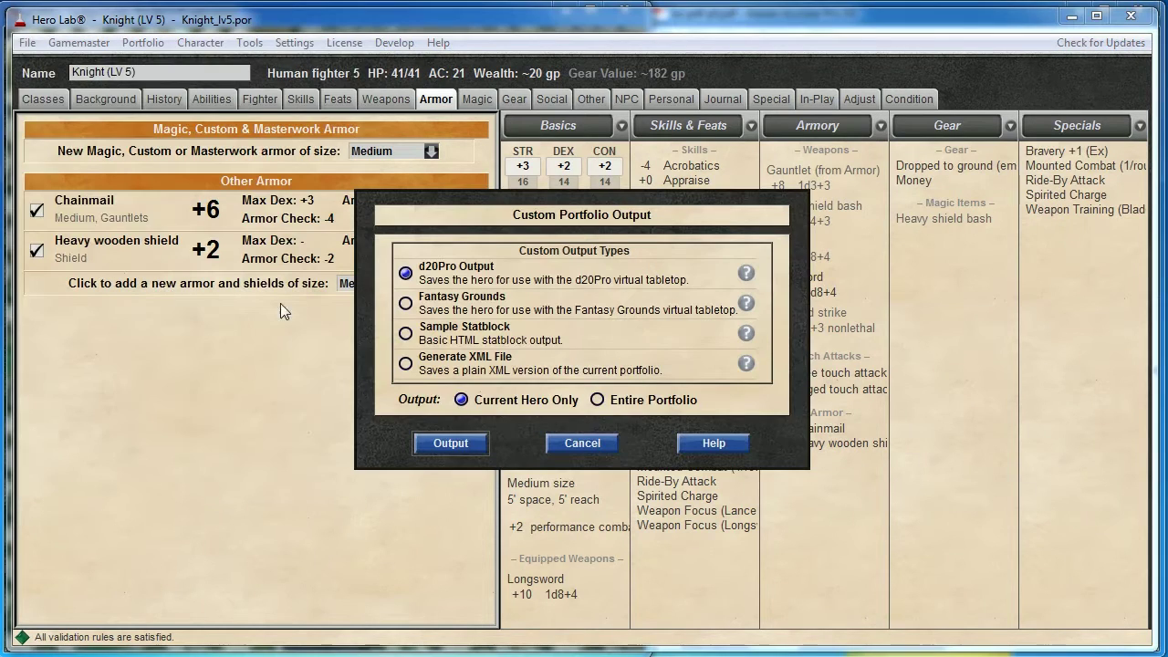
pyautogui.click(600, 400)
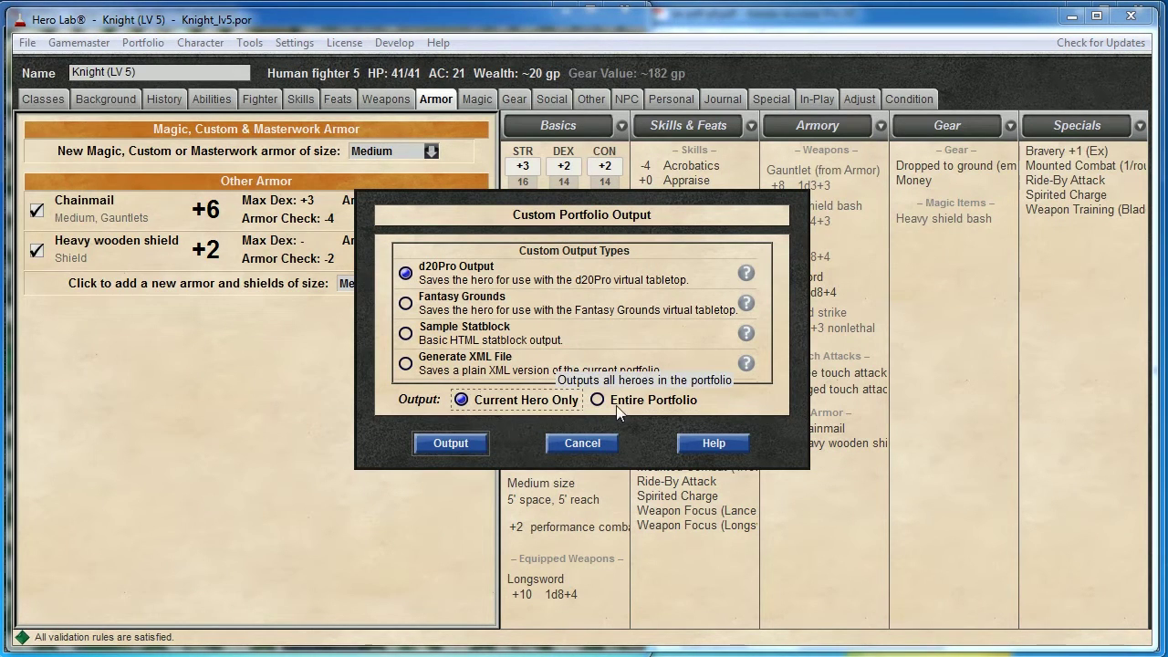
pyautogui.click(452, 444)
pyautogui.click(996, 602)
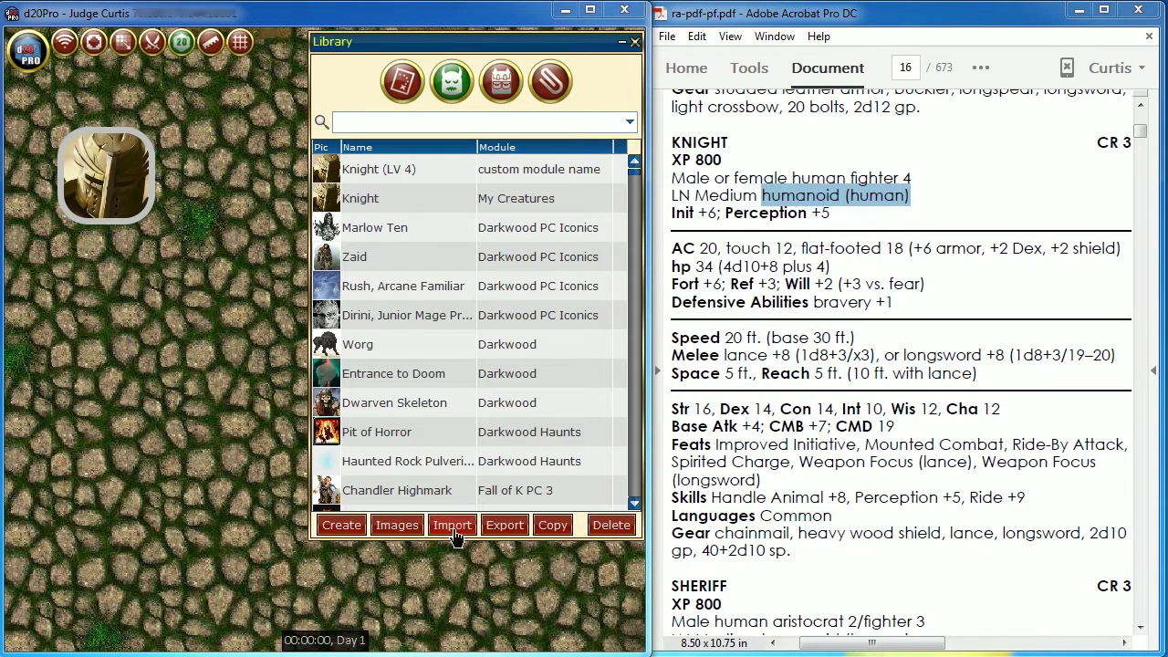
# - In d20Pro, import Knight_LV_5.hld20pro into the creature library and check the imported Knight (LV 5) creature's general stats
pyautogui.click(454, 534)
pyautogui.click(456, 343)
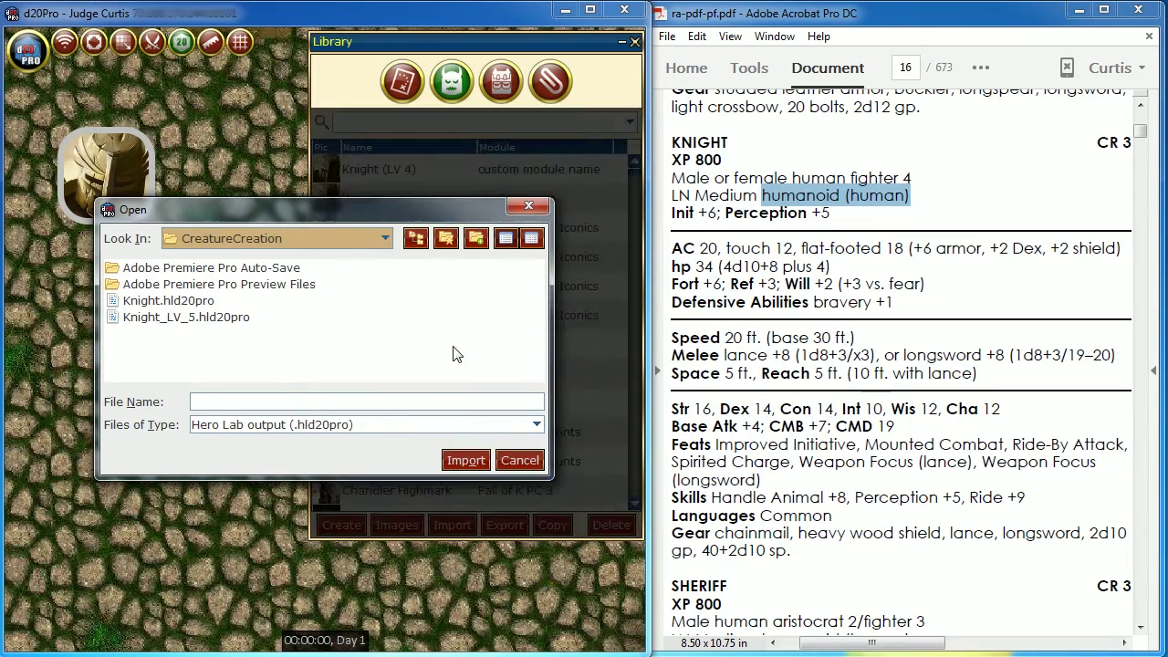
pyautogui.click(236, 321)
pyautogui.click(460, 460)
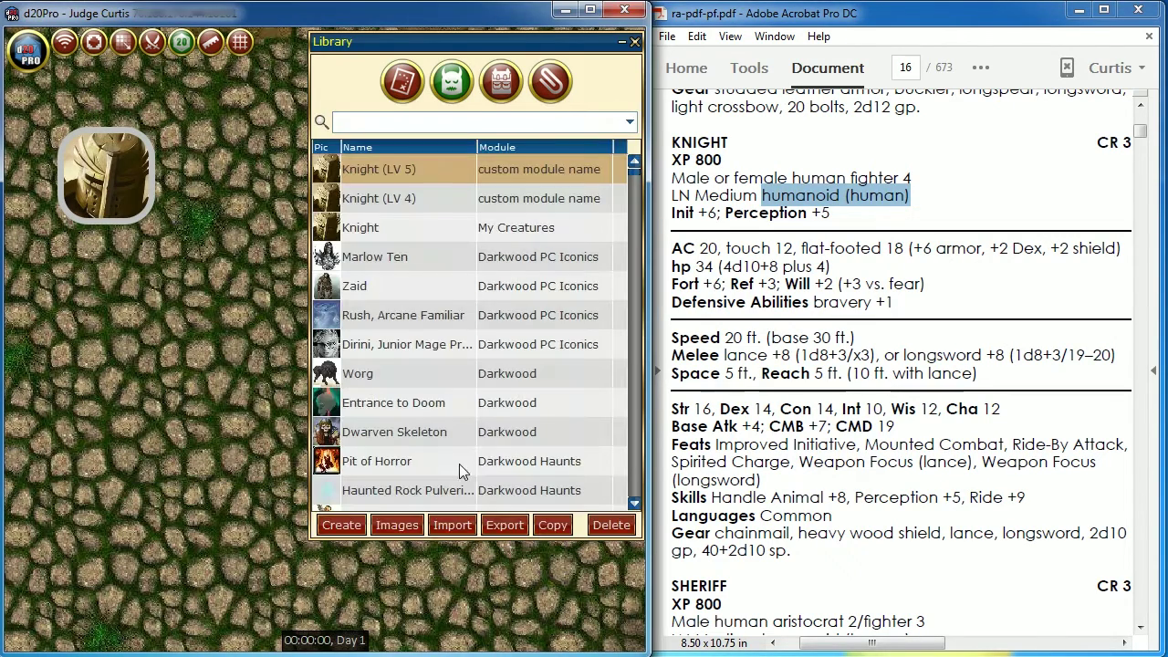
pyautogui.doubleClick(341, 167)
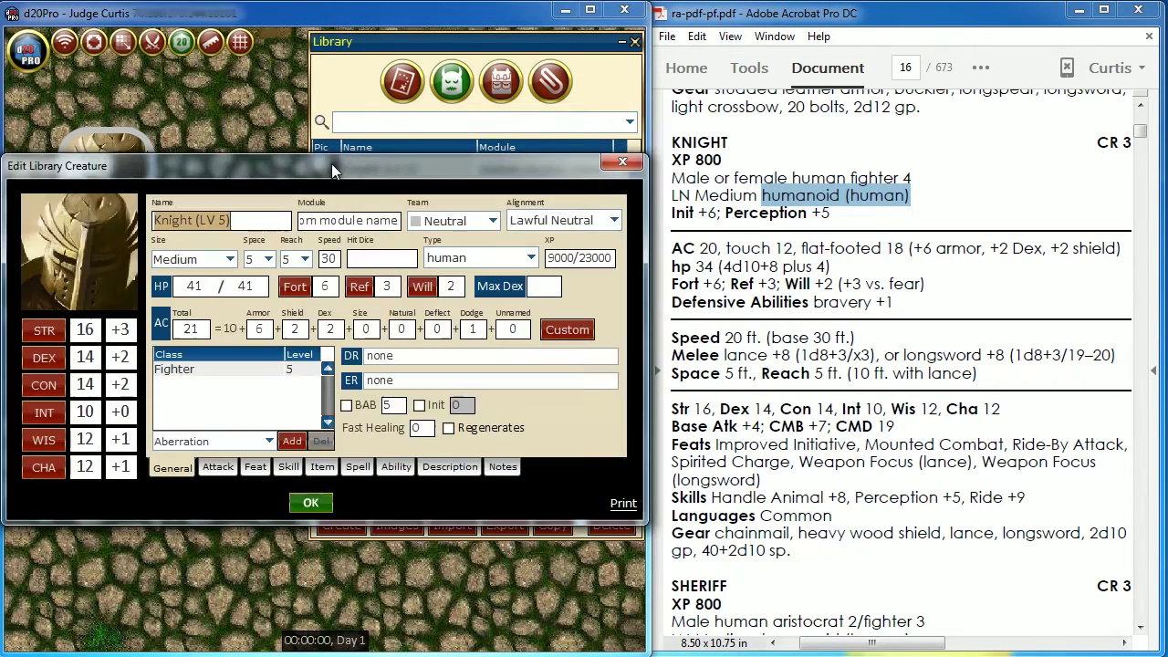
pyautogui.click(621, 163)
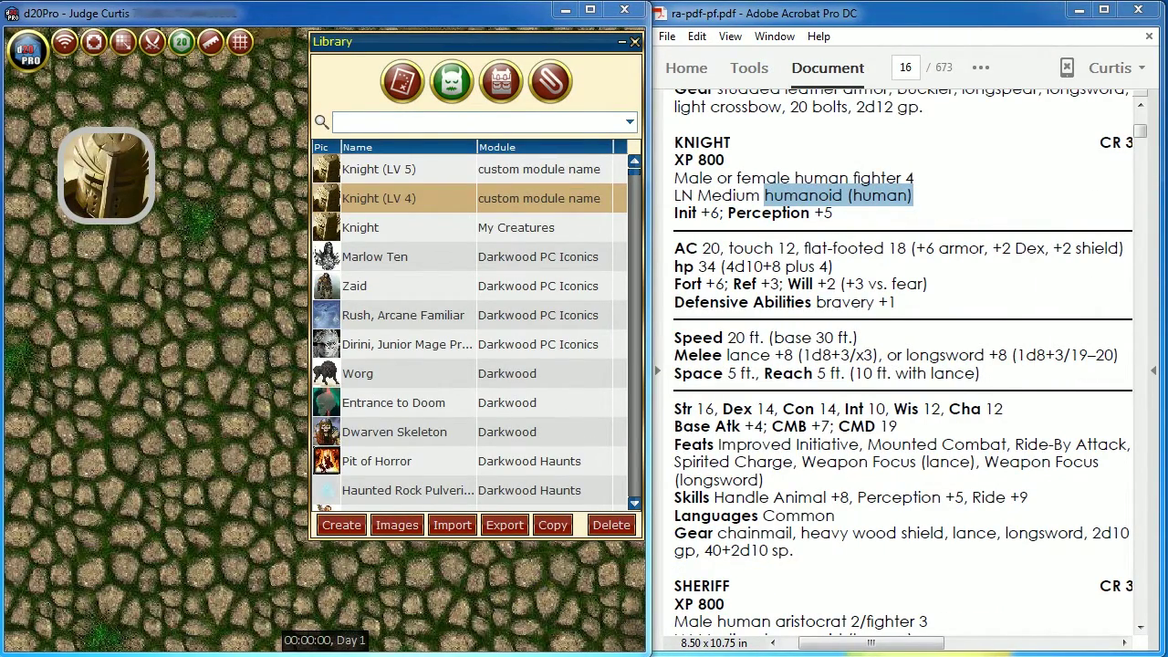
# - Start a creature merge on the Knight token on the map, using Knight (LV 5) from the library as the source
pyautogui.rightClick(109, 183)
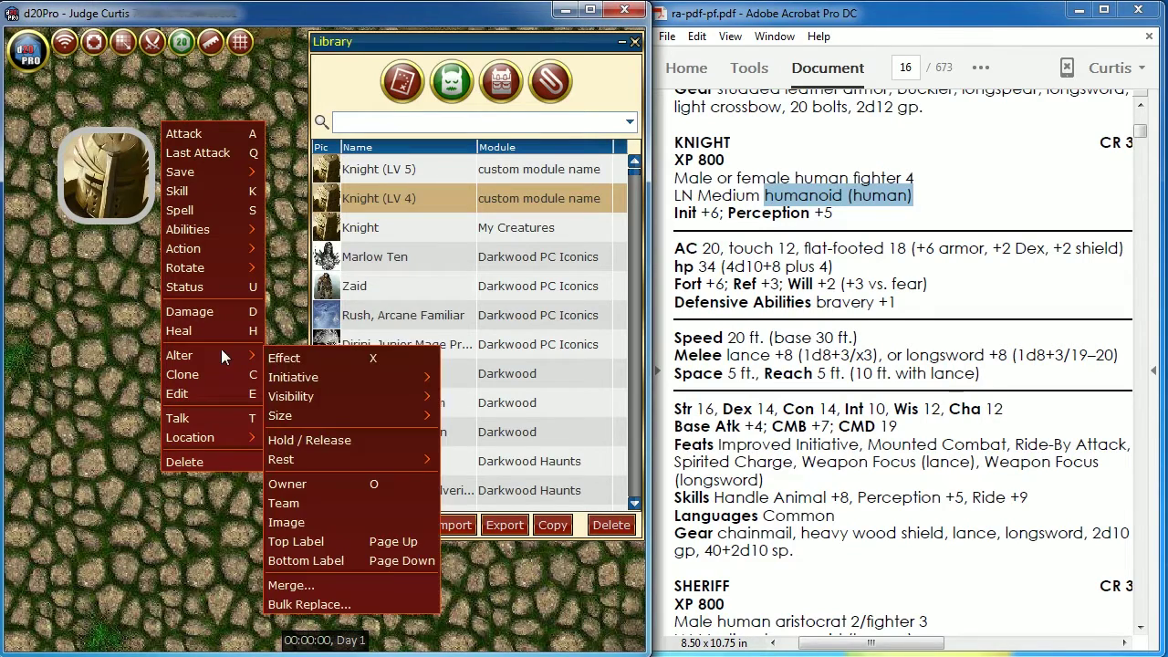
pyautogui.moveTo(210, 355)
pyautogui.click(326, 582)
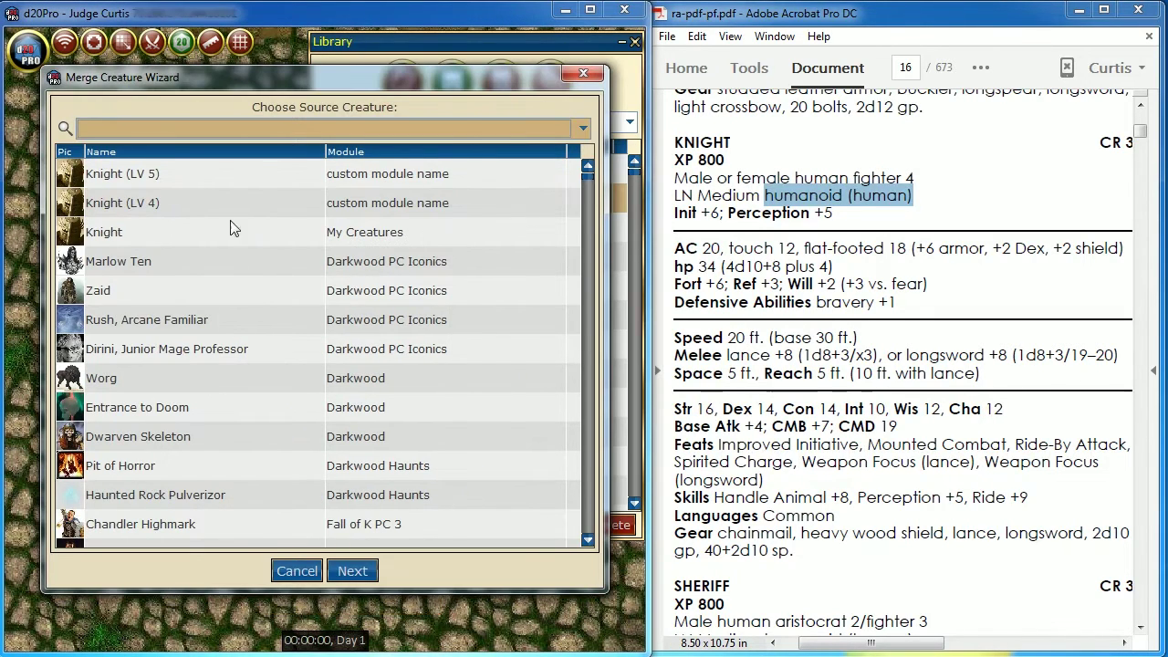
pyautogui.click(71, 181)
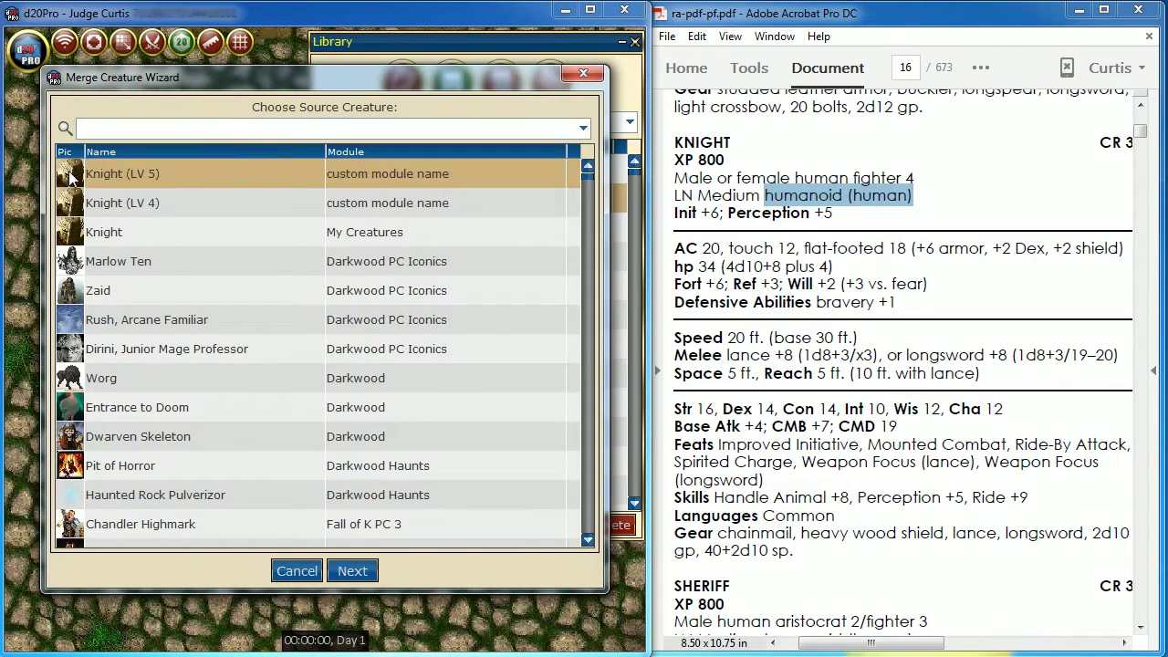
pyautogui.click(359, 572)
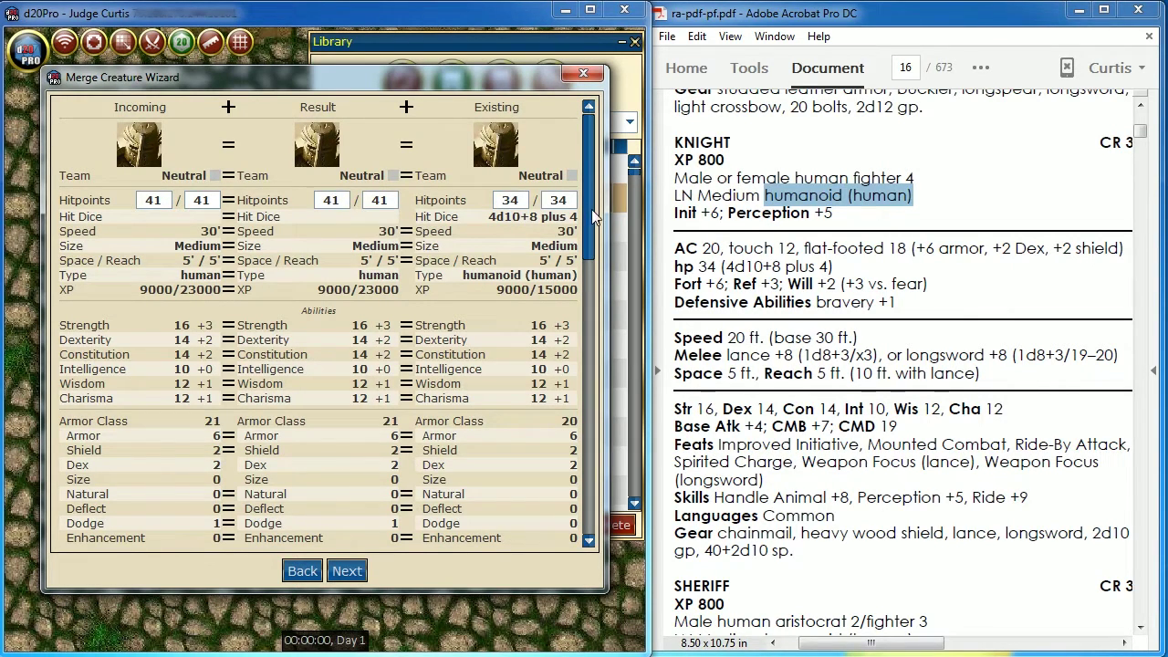
# - Compare the incoming and existing stats, review the merged creature, and finish the merge while keeping the source creature in the library
pyautogui.moveTo(593, 216); pyautogui.dragTo(593, 275)
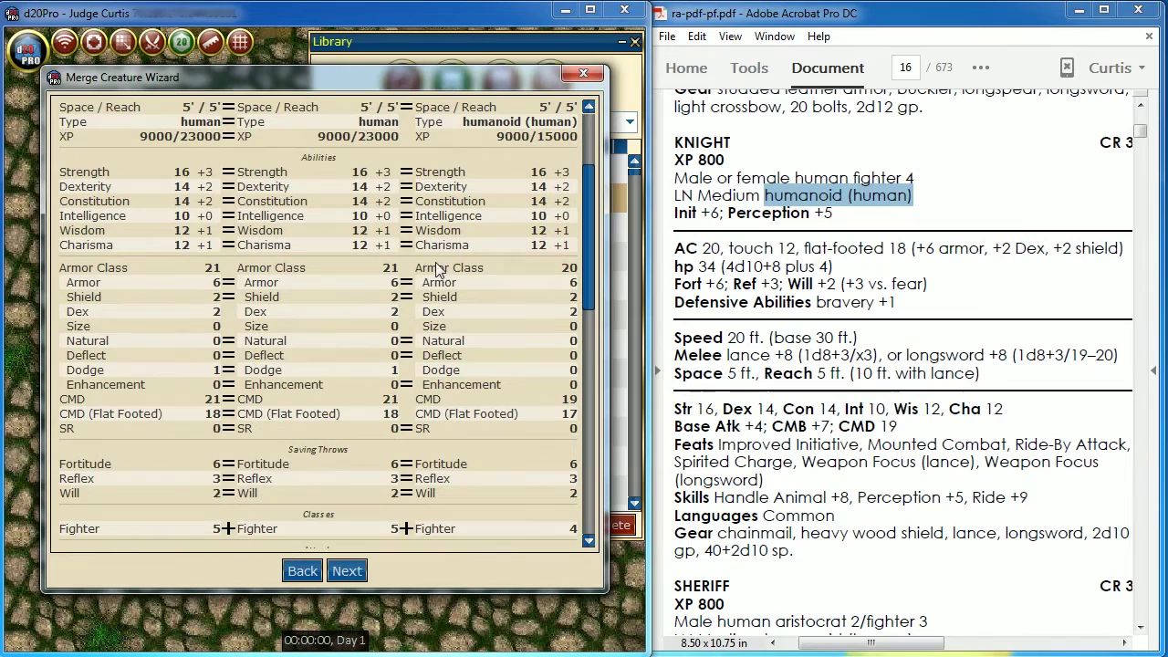
pyautogui.moveTo(586, 291); pyautogui.dragTo(588, 447)
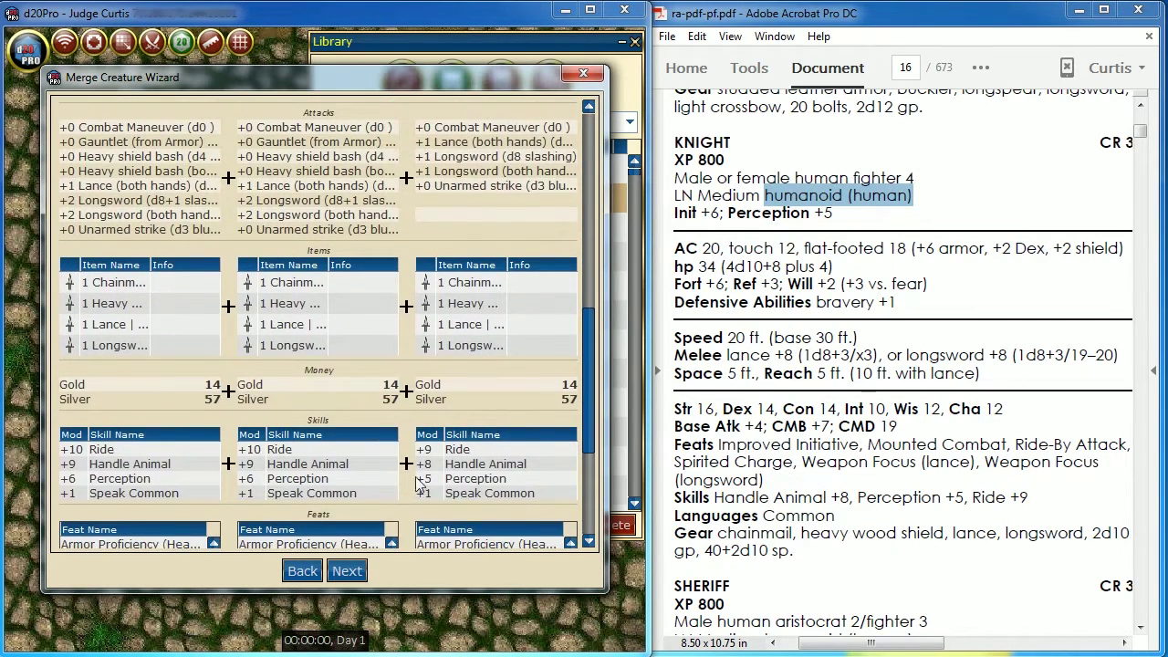
pyautogui.click(348, 572)
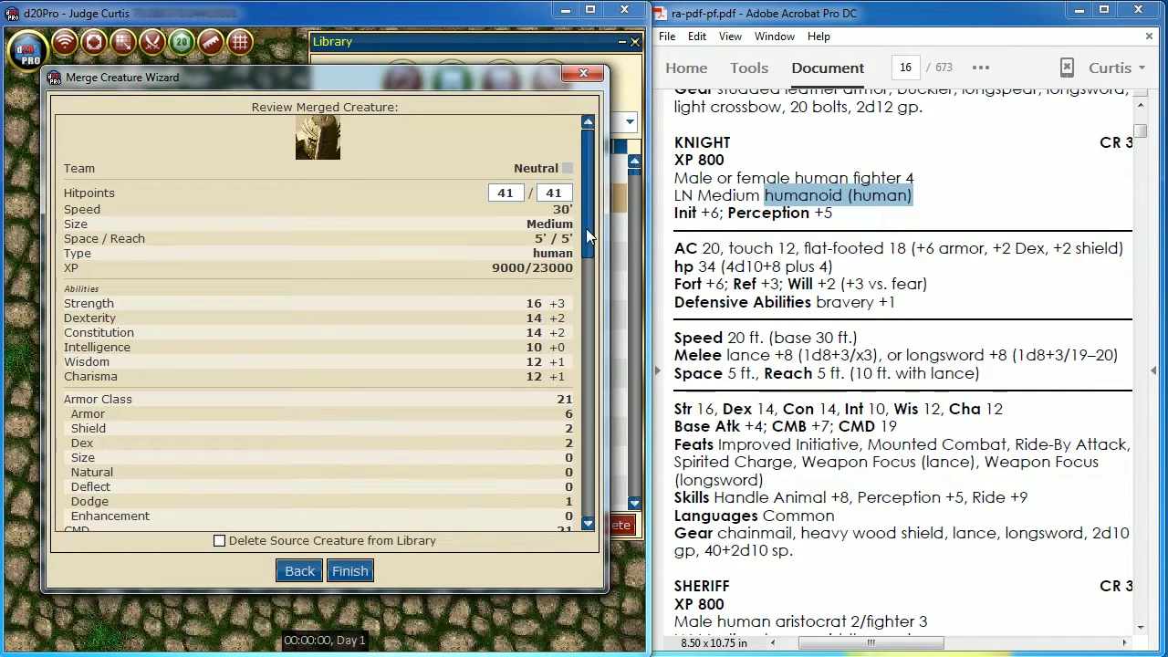
pyautogui.moveTo(587, 230); pyautogui.dragTo(578, 326)
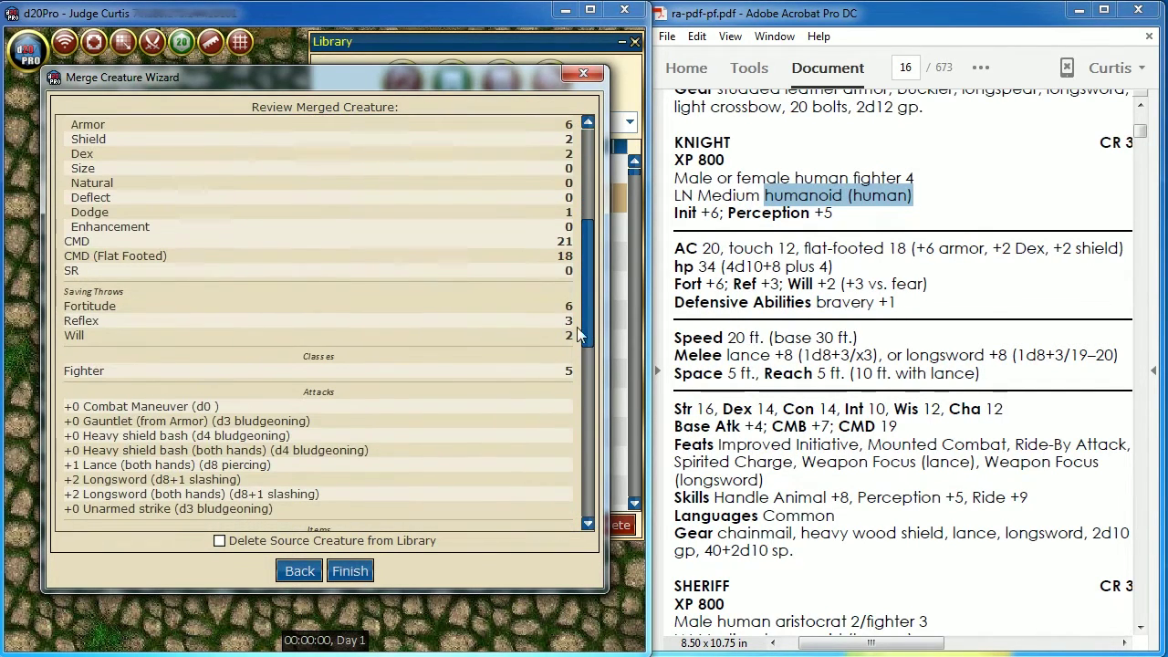
pyautogui.click(347, 572)
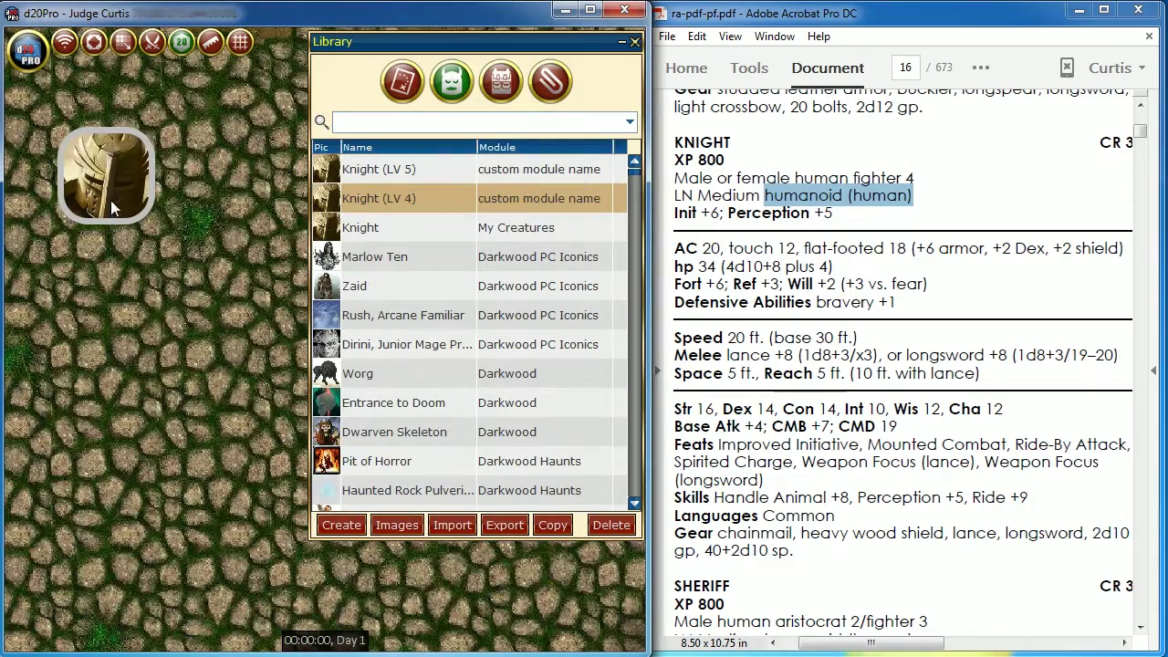